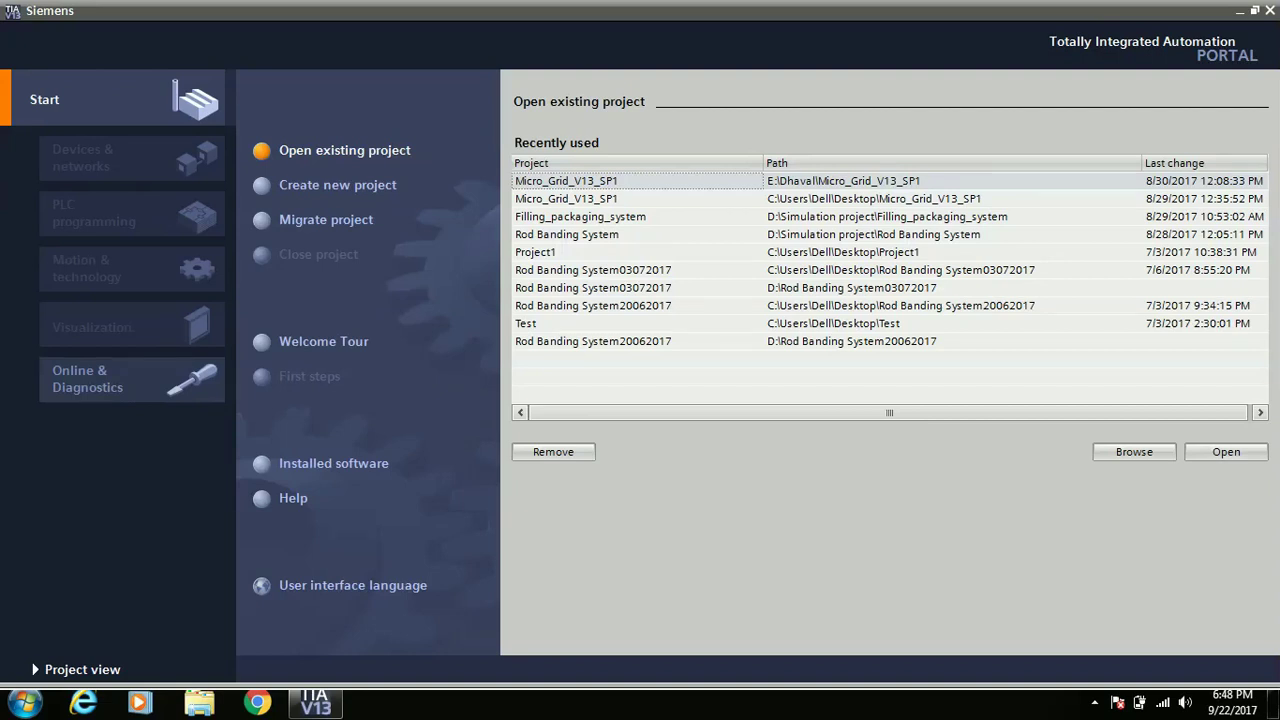
# Step: Review the start pages for creating a project, migrating a project and viewing the installed software
pyautogui.click(318, 708)
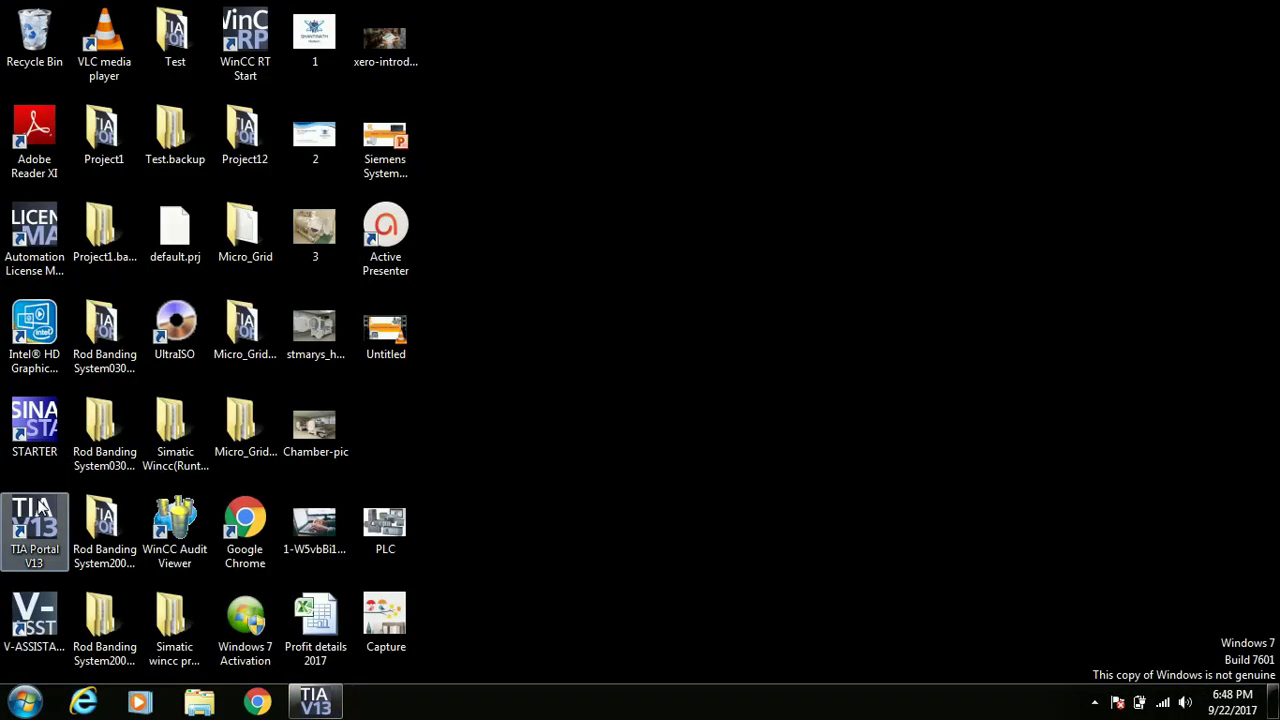
pyautogui.click(315, 702)
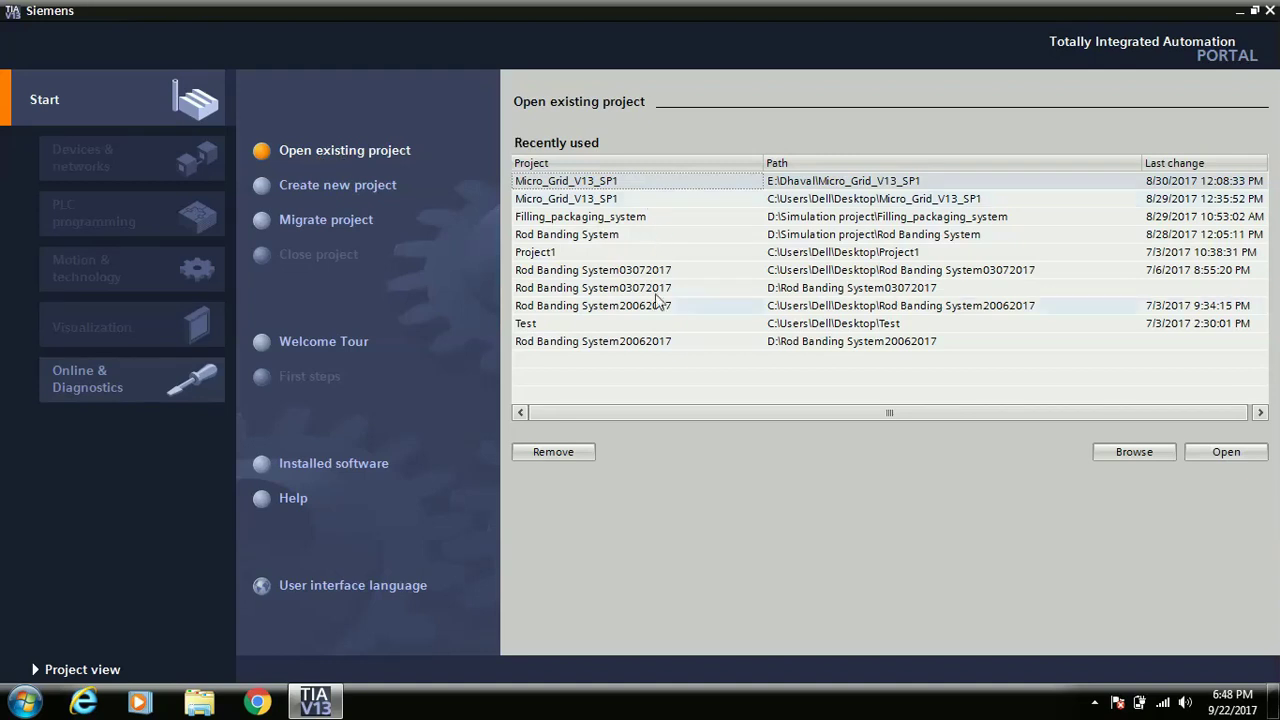
pyautogui.click(291, 186)
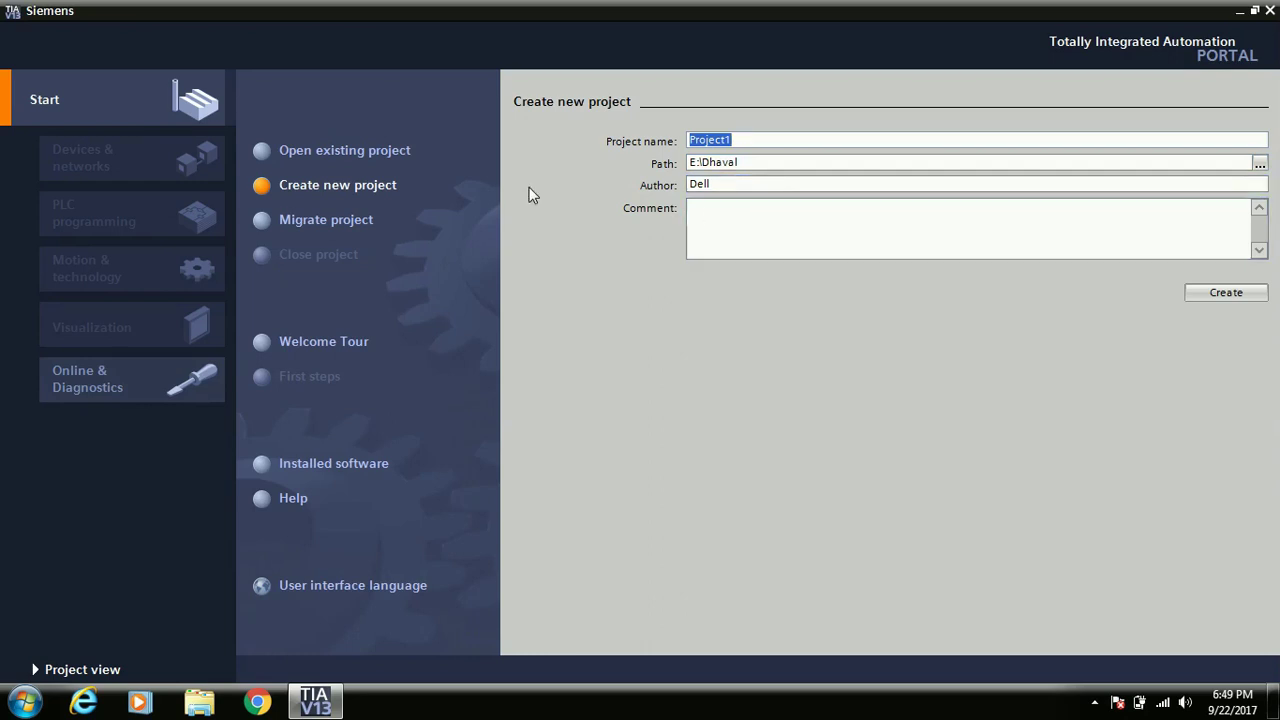
pyautogui.click(309, 224)
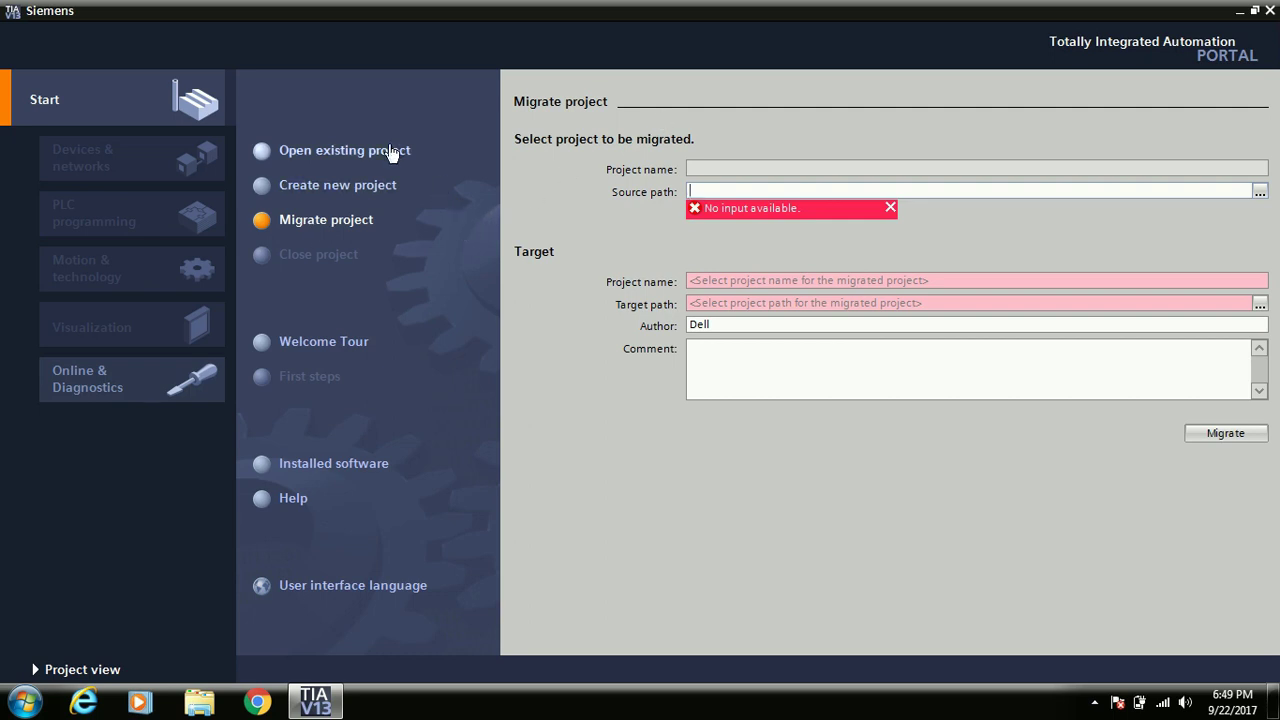
pyautogui.click(328, 469)
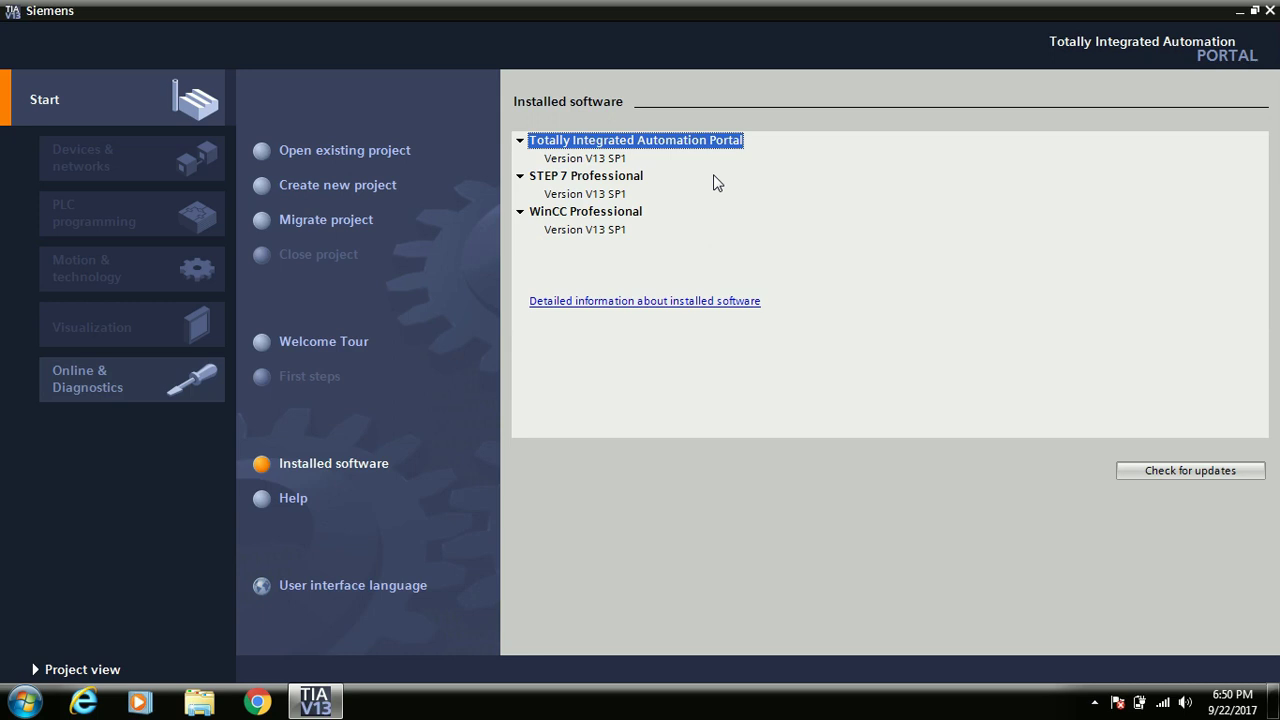
# Step: Create a new project named "trail Pgm", keeping the default path and author
pyautogui.click(371, 193)
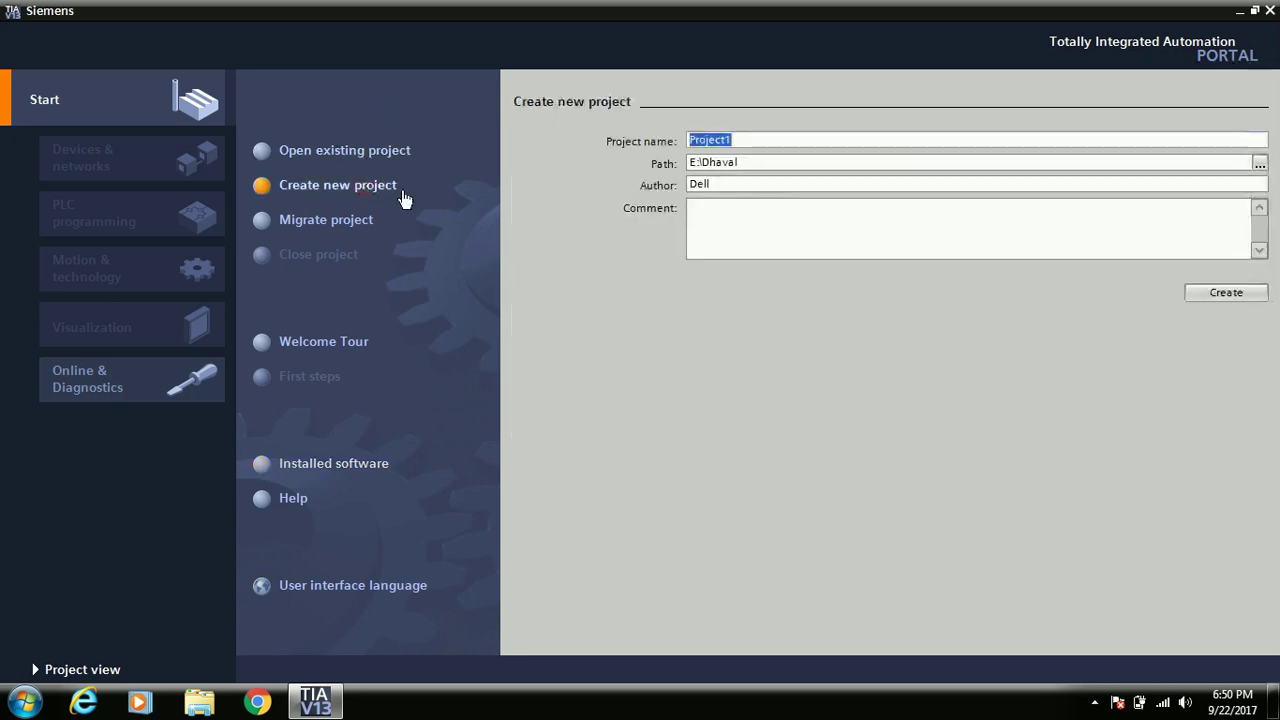
pyautogui.click(766, 139)
pyautogui.press('BackSpace')
pyautogui.press('BackSpace')
pyautogui.press('BackSpace')
pyautogui.press('BackSpace')
pyautogui.press('BackSpace')
pyautogui.press('BackSpace')
pyautogui.press('BackSpace')
pyautogui.press('BackSpace')
pyautogui.write('trail P')
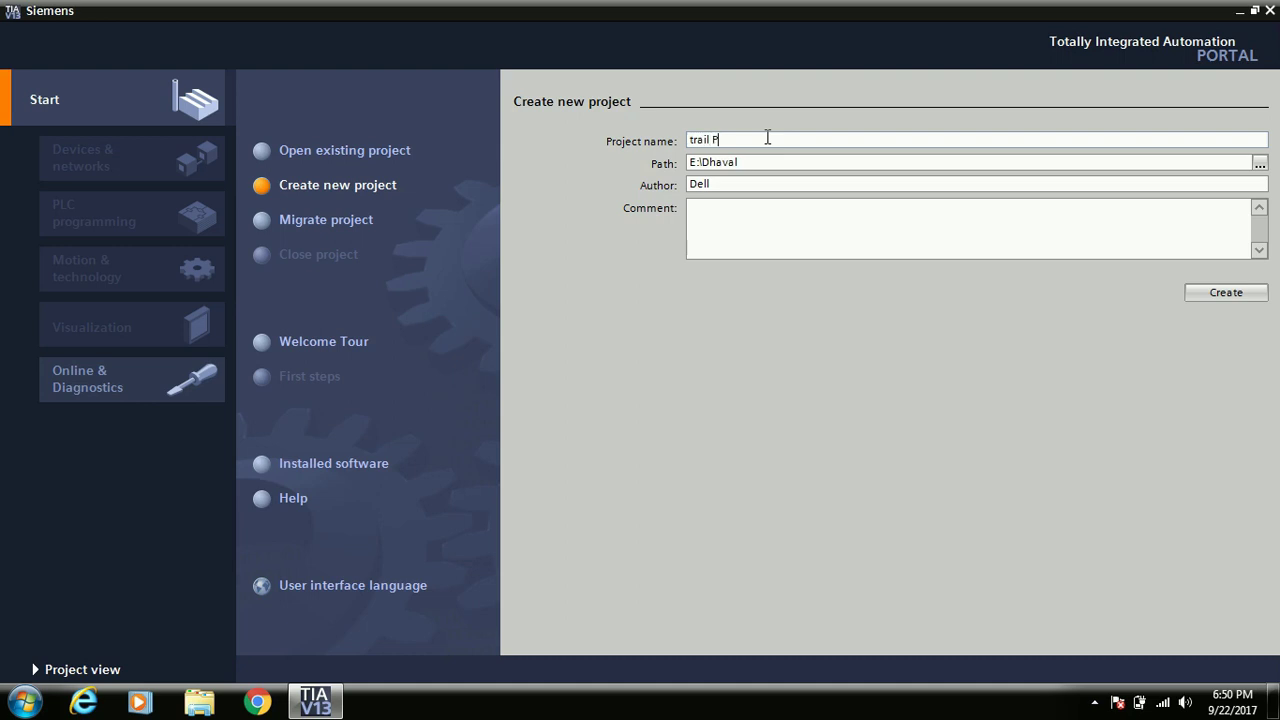
pyautogui.write('gm')
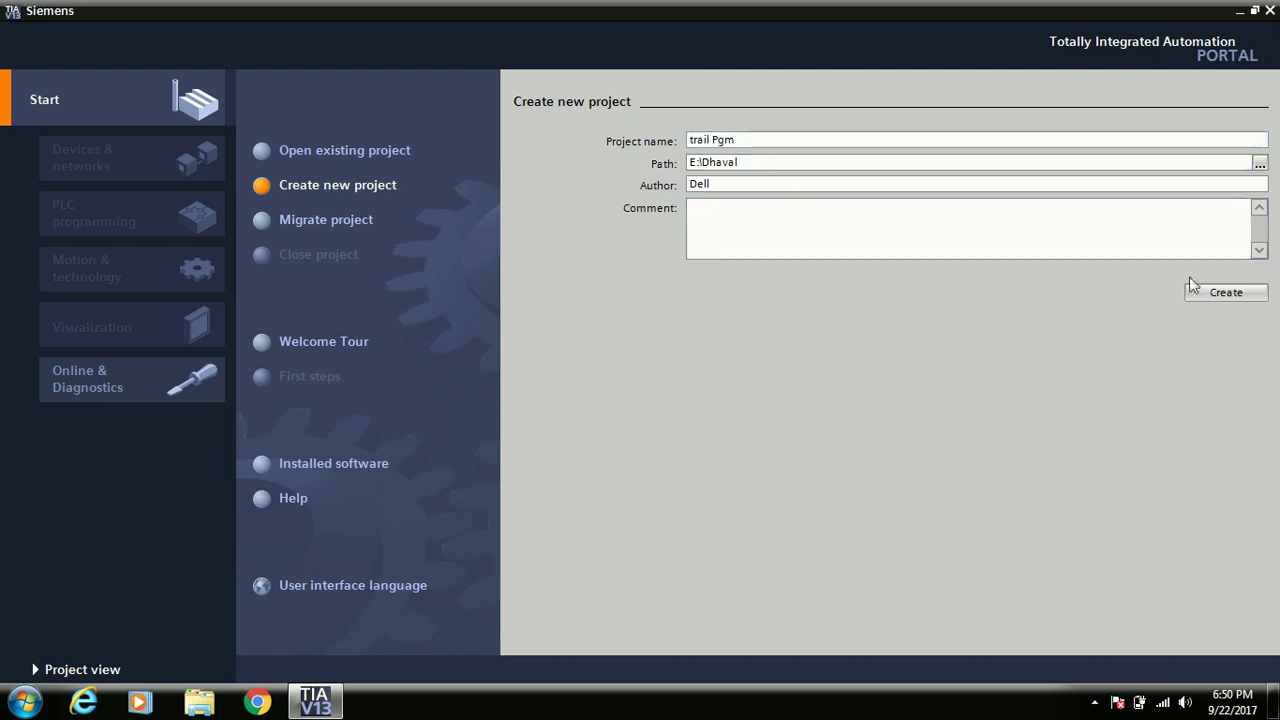
pyautogui.click(1236, 302)
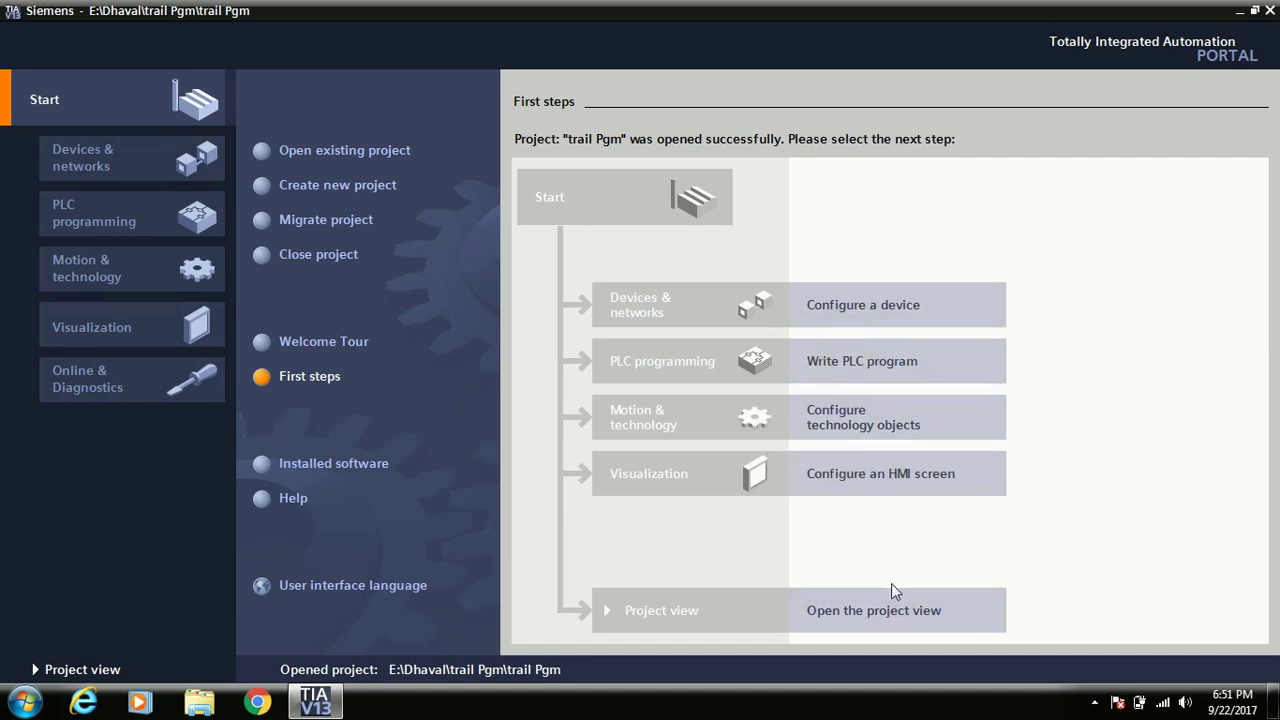
# Step: Open the trail Pgm project in the project view
pyautogui.click(884, 613)
pyautogui.click(883, 614)
pyautogui.click(80, 672)
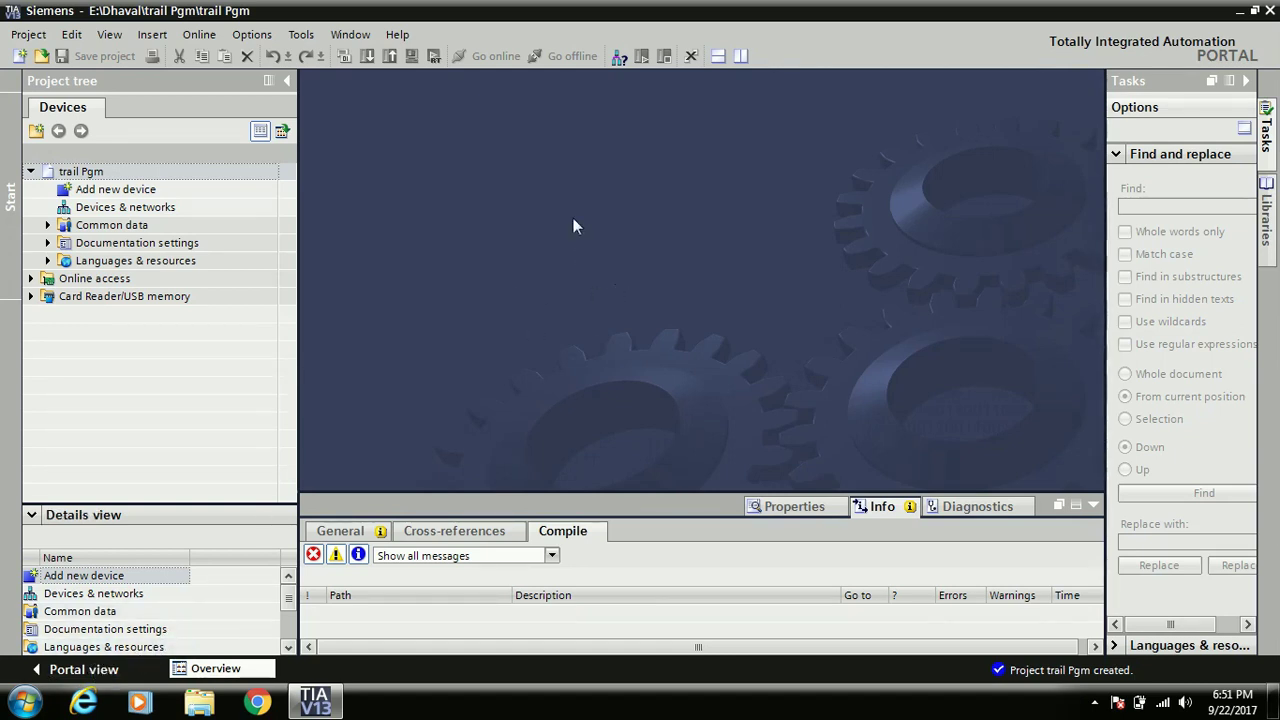
pyautogui.click(425, 196)
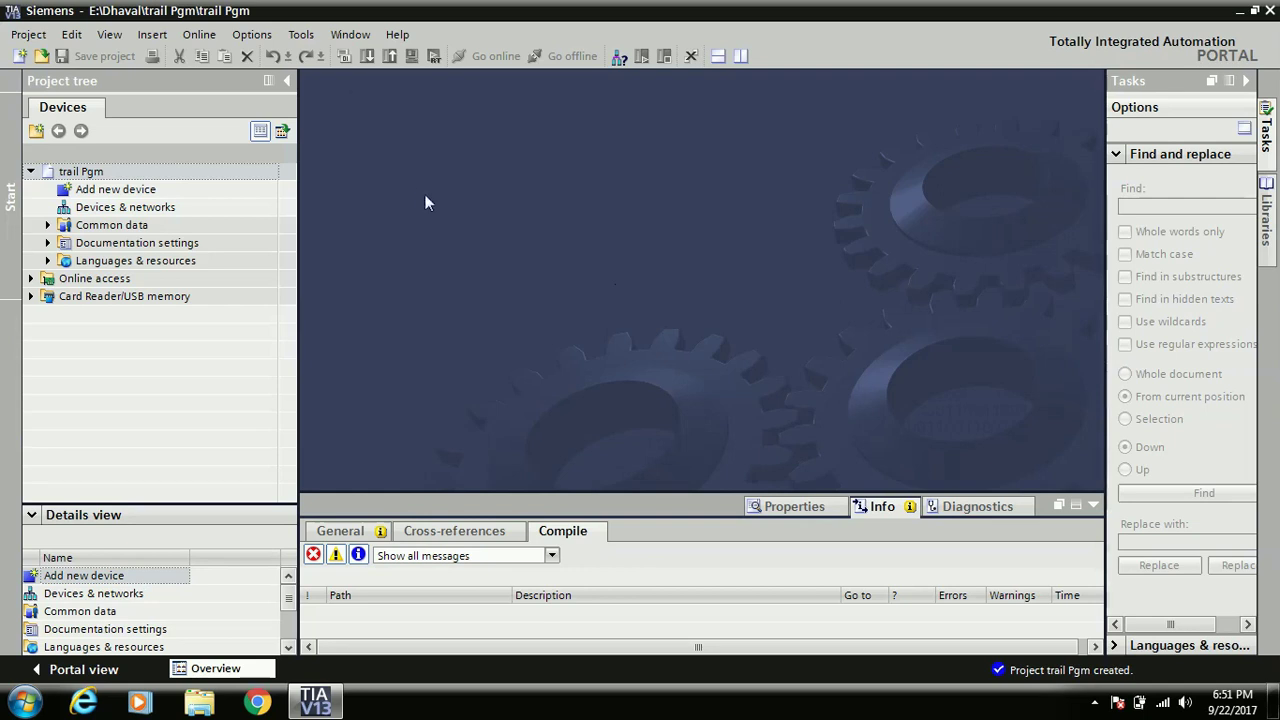
# Step: Examine the available project, editing, window display and online commands, including simulation, HMI device maintenance and accessible devices
pyautogui.click(30, 36)
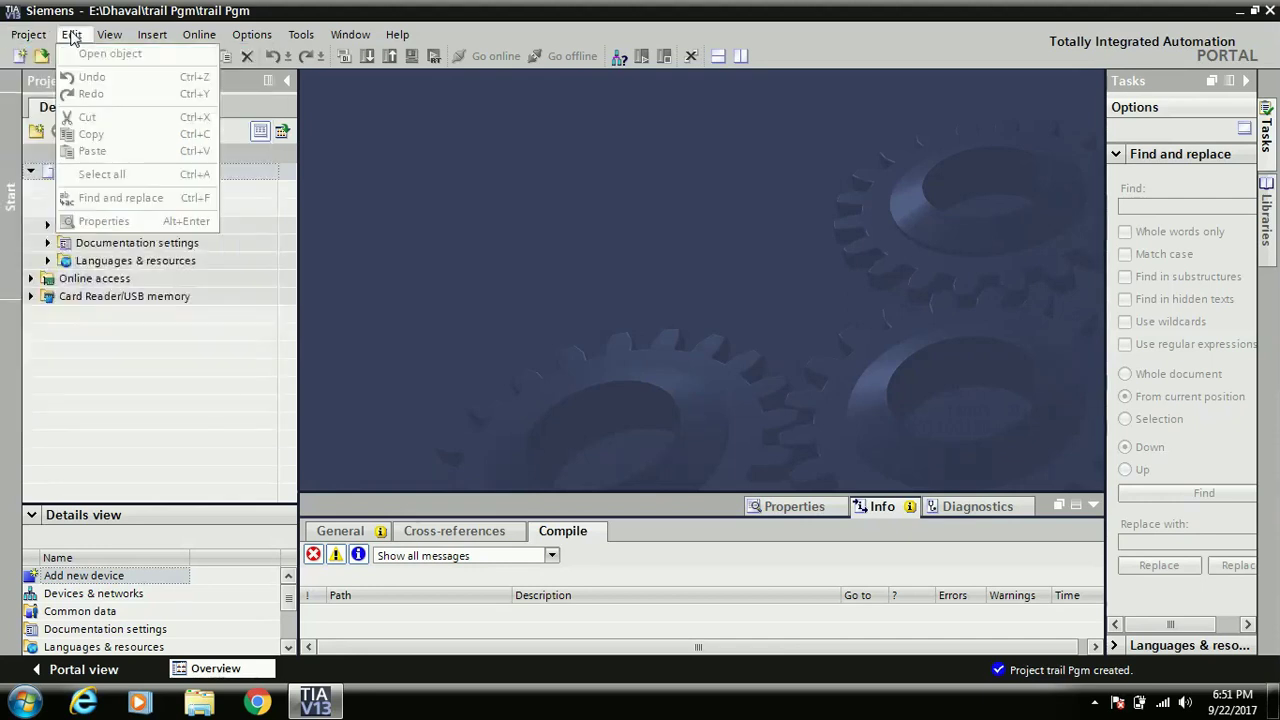
pyautogui.click(72, 36)
pyautogui.click(72, 36)
pyautogui.moveTo(103, 39)
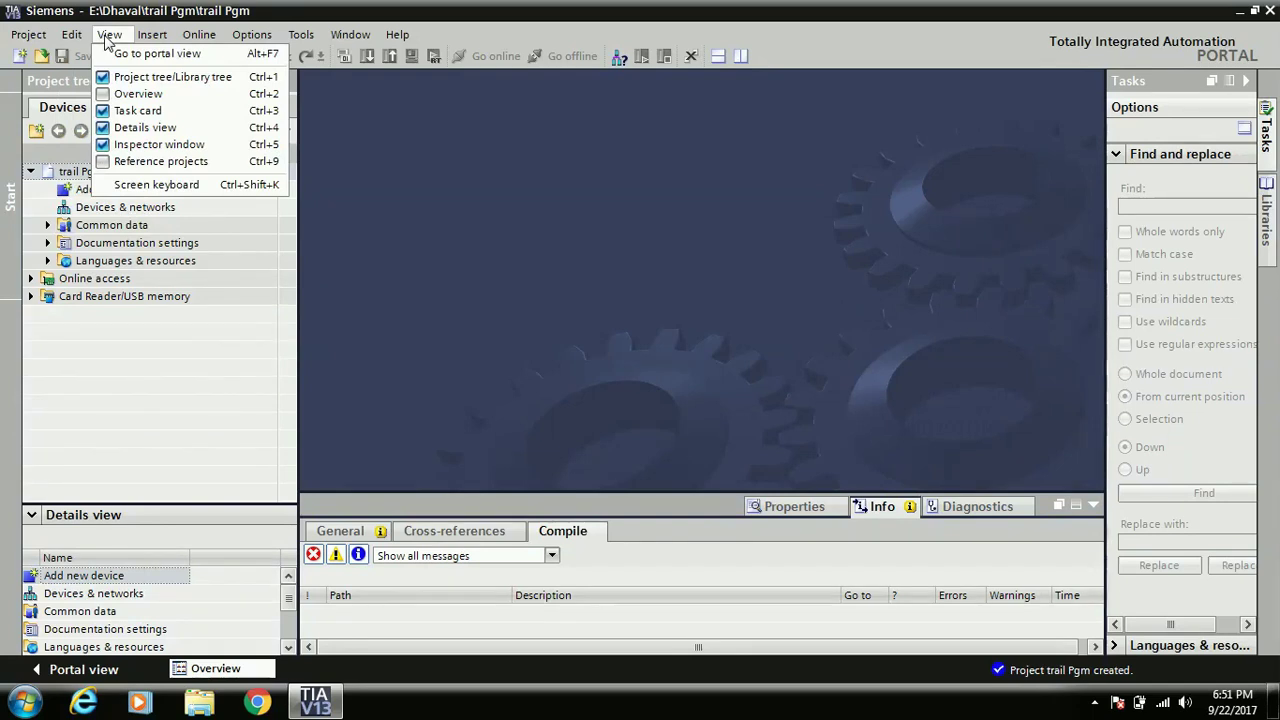
pyautogui.click(653, 255)
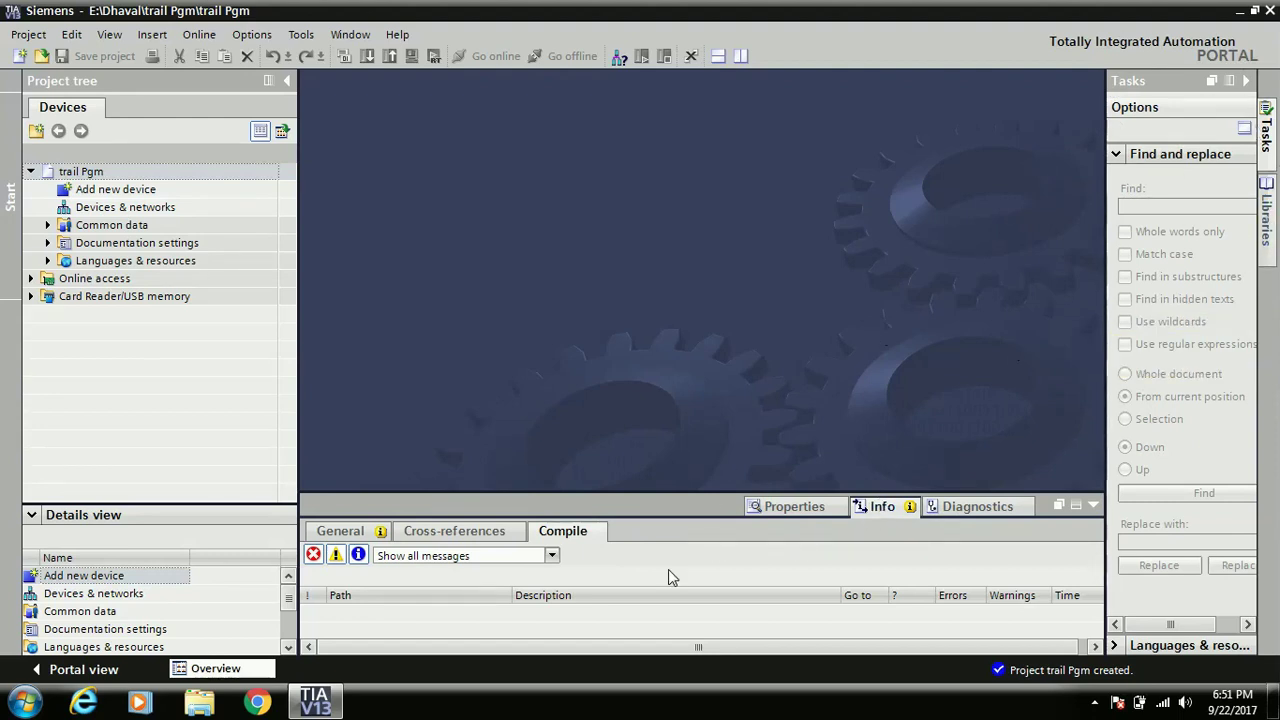
pyautogui.click(118, 37)
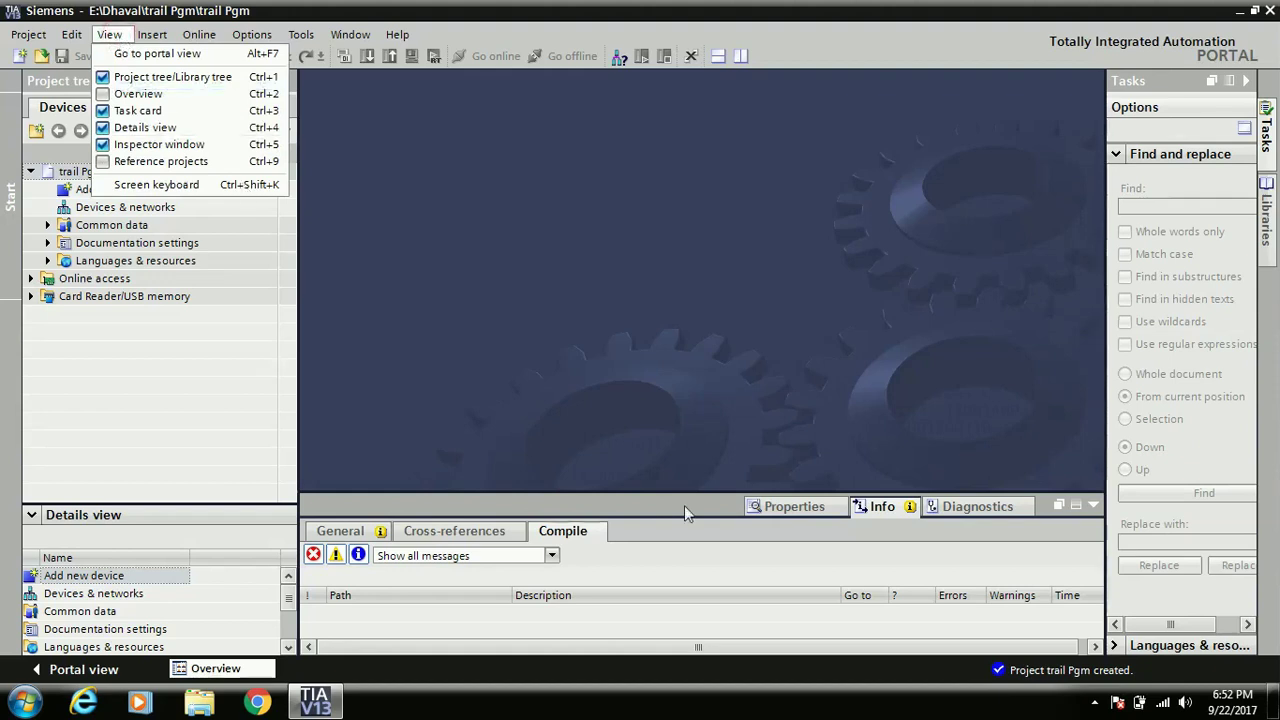
pyautogui.click(598, 342)
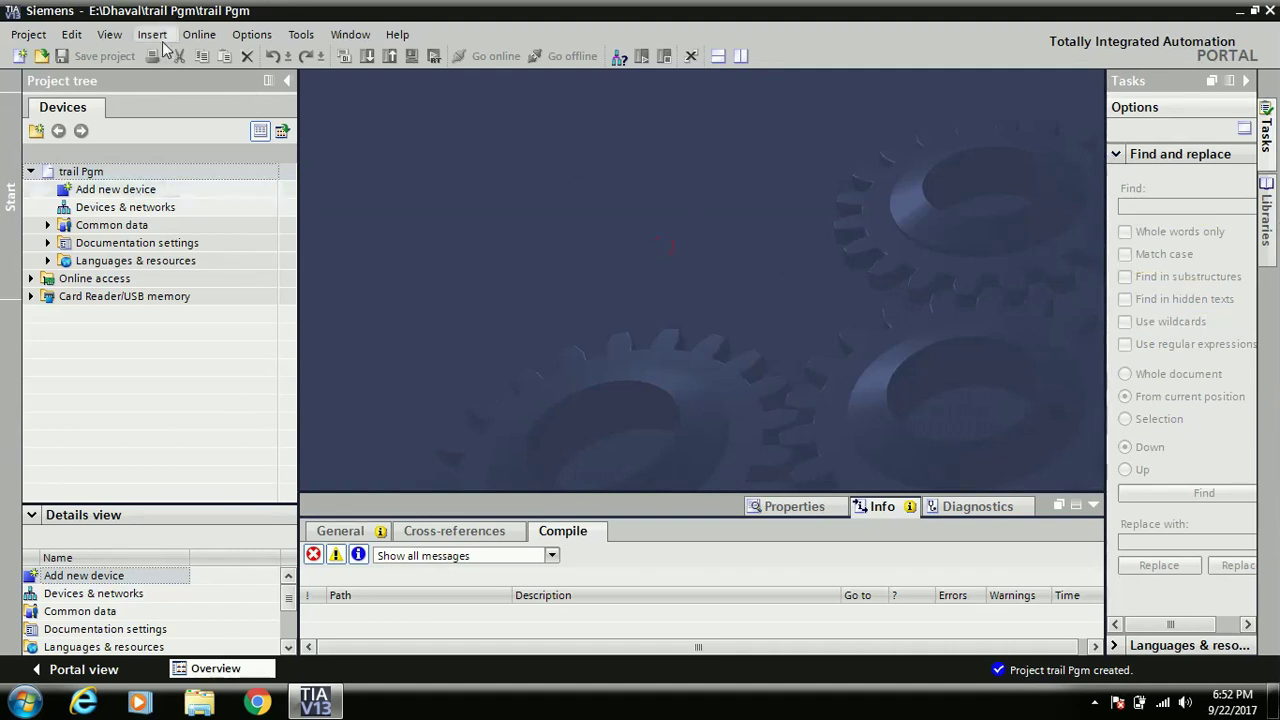
pyautogui.click(200, 35)
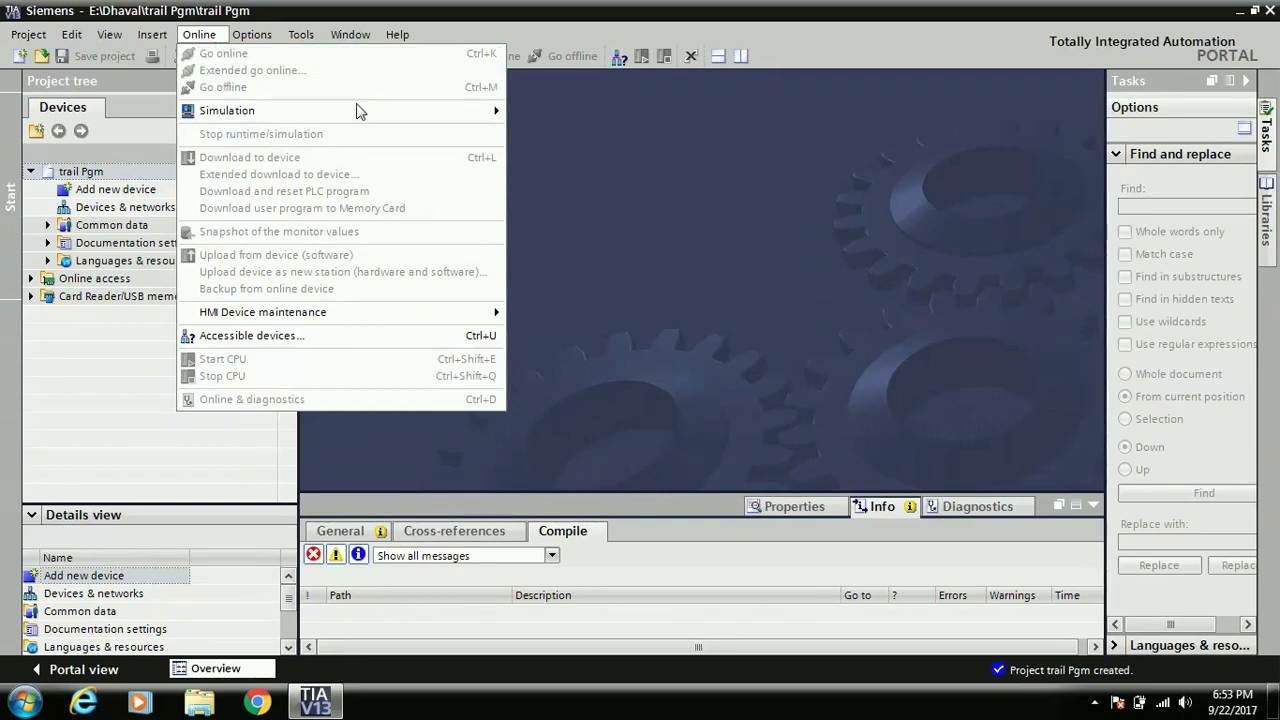
pyautogui.moveTo(357, 120)
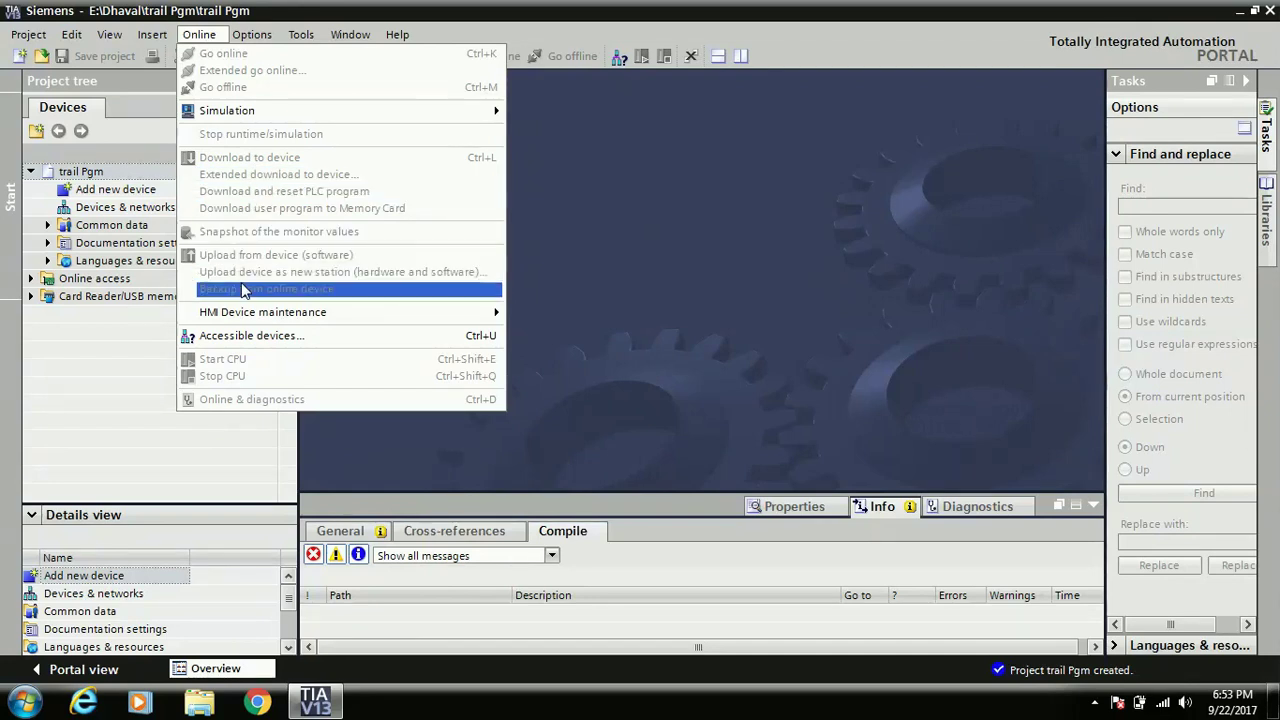
pyautogui.moveTo(240, 316)
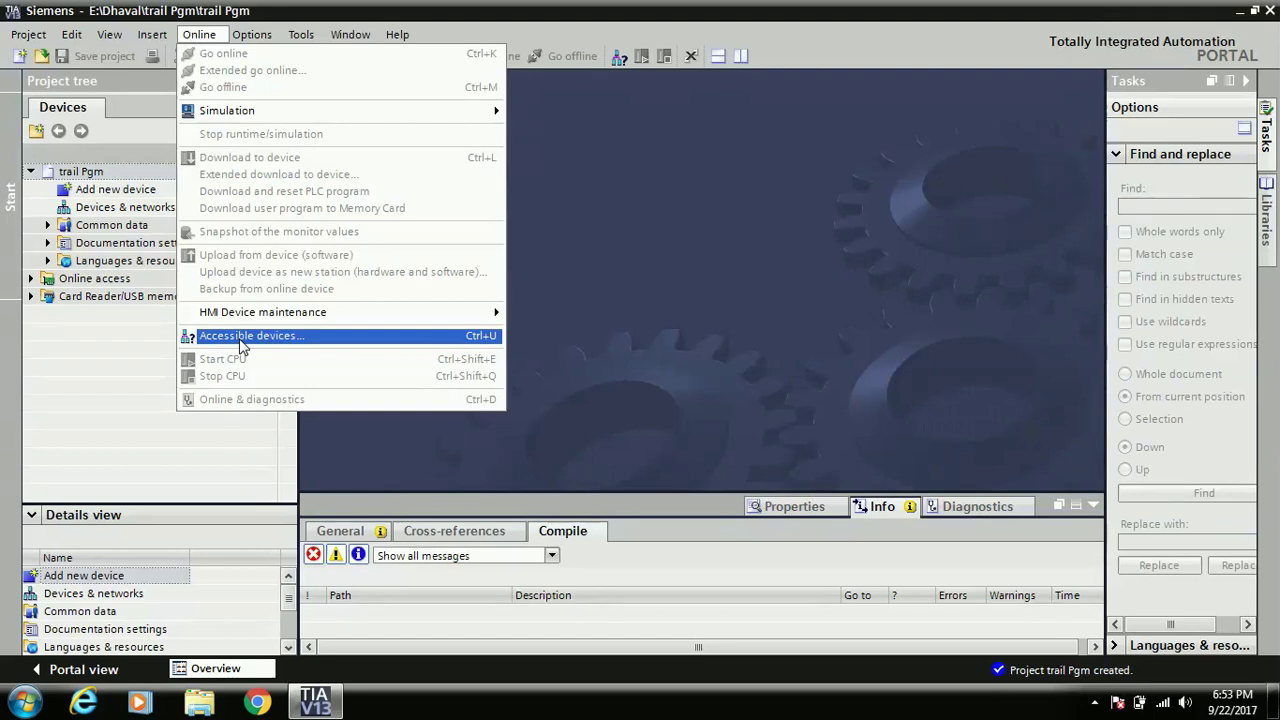
pyautogui.click(691, 375)
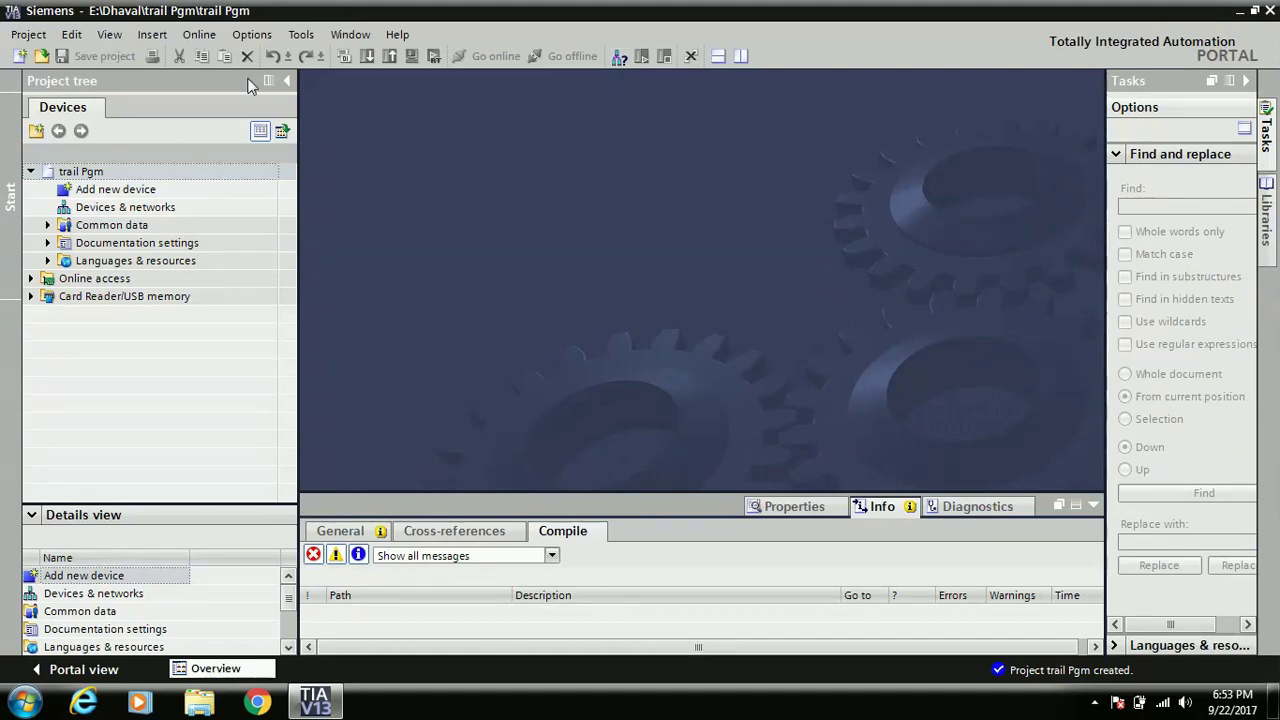
# Step: Look at the manager for general station description (GSD) files without installing any, and review the window layout and help commands
pyautogui.click(244, 35)
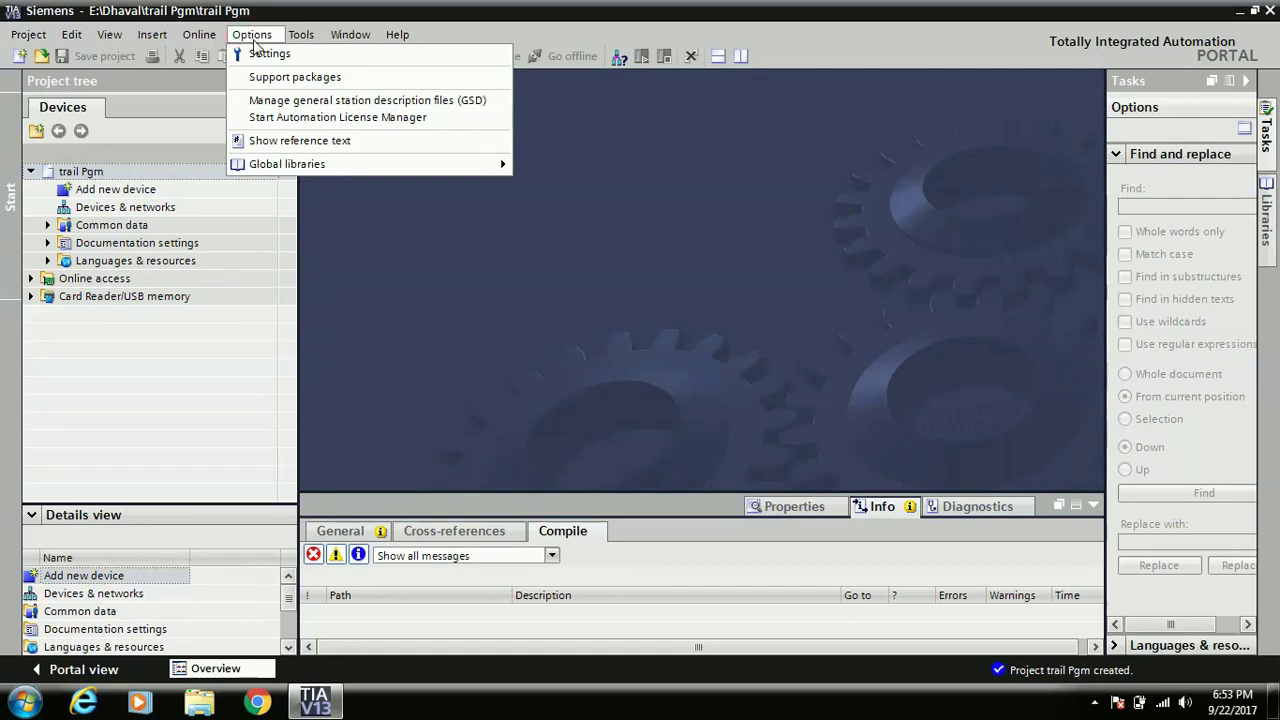
pyautogui.click(291, 108)
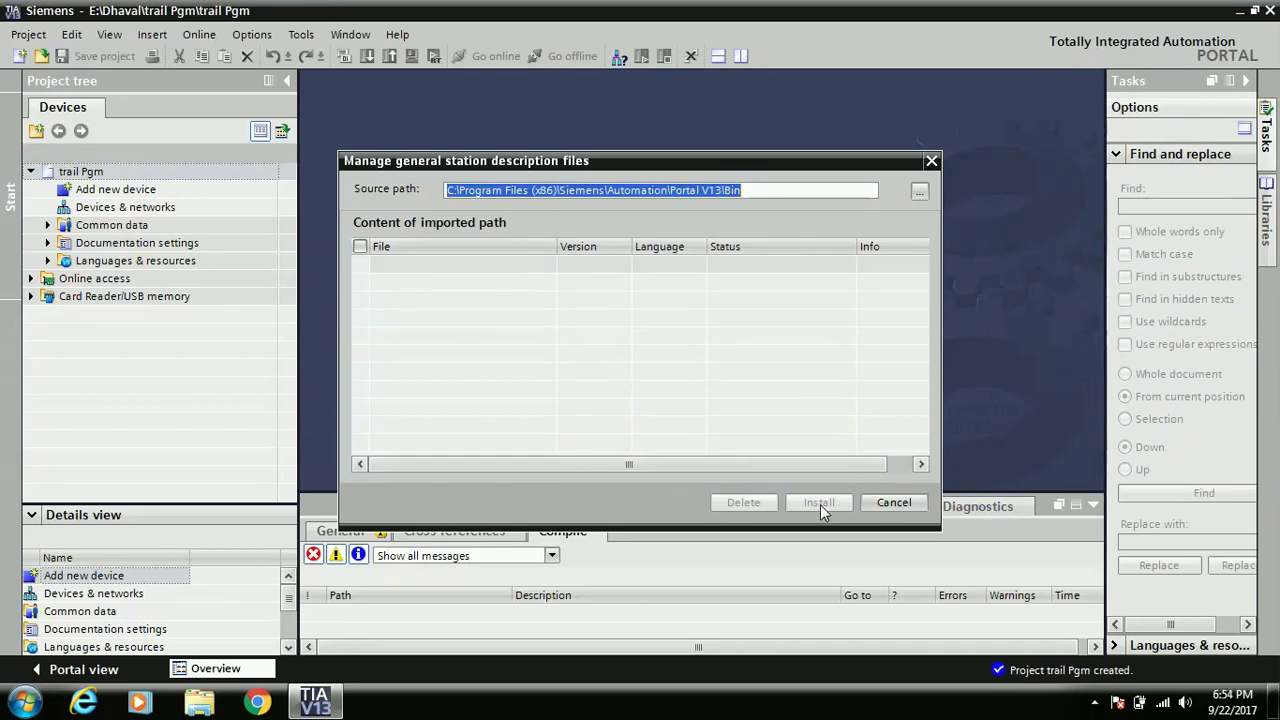
pyautogui.click(877, 503)
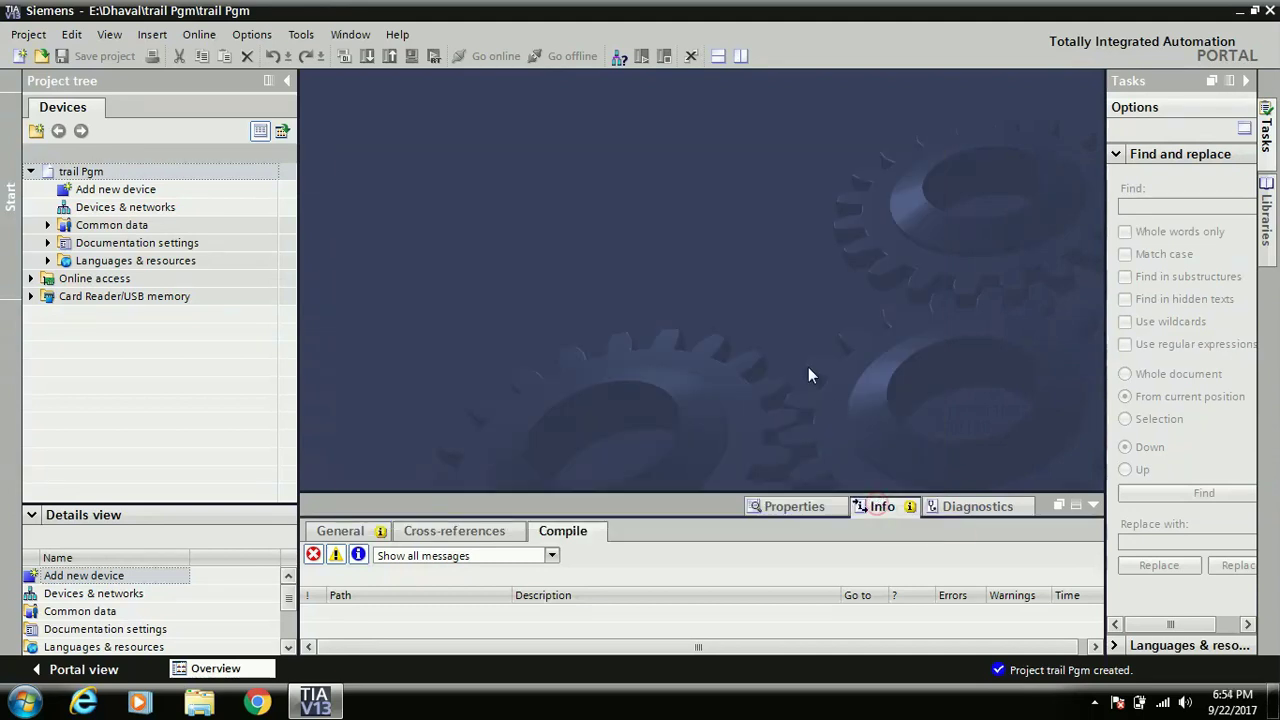
pyautogui.click(346, 34)
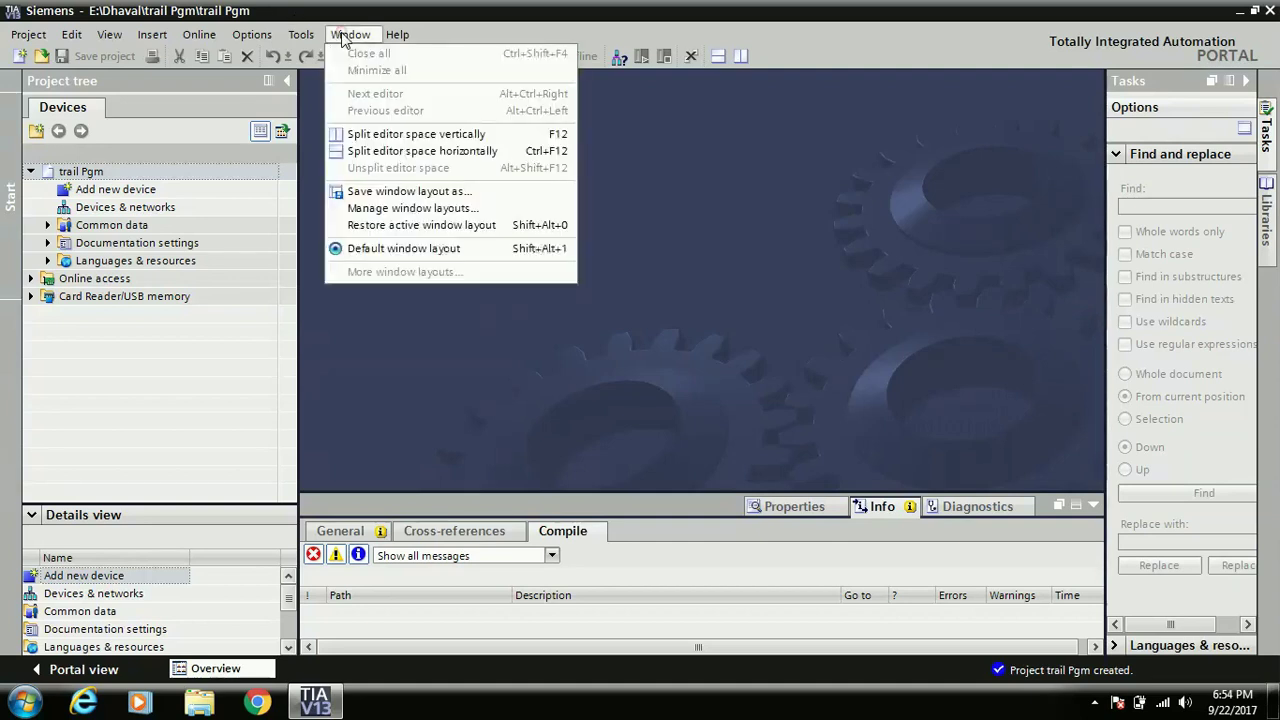
pyautogui.moveTo(397, 38)
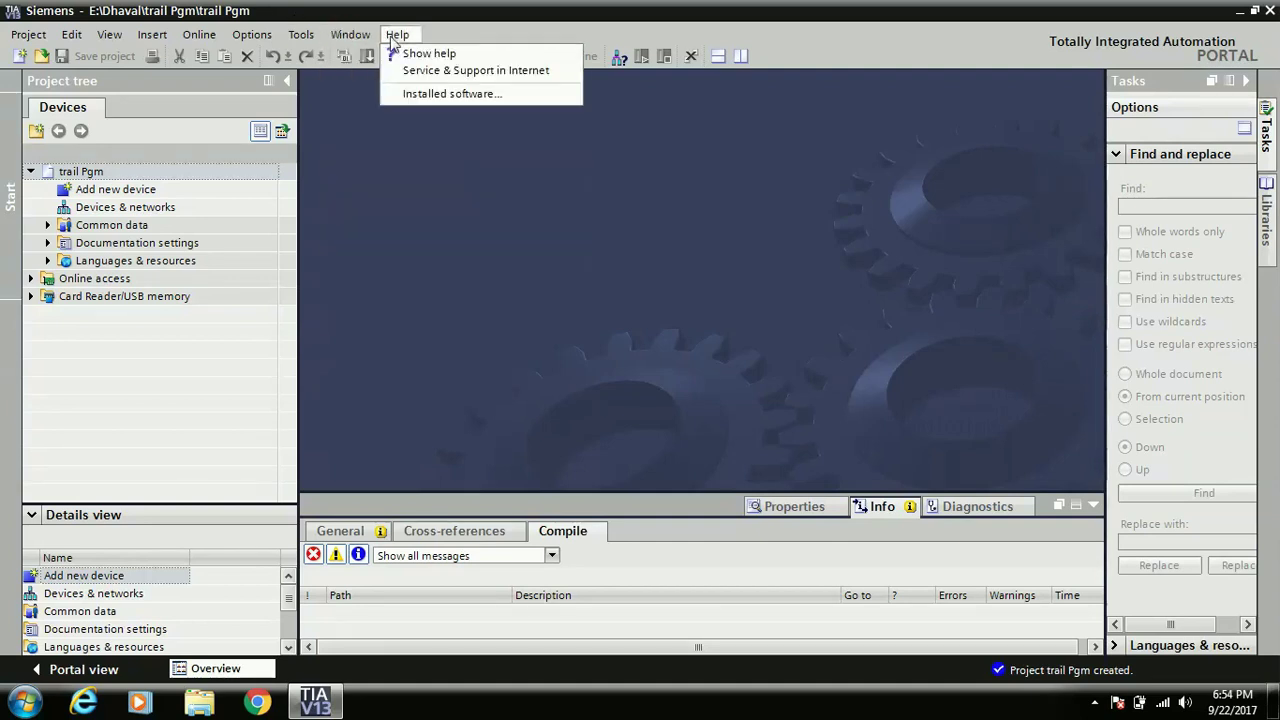
pyautogui.click(363, 133)
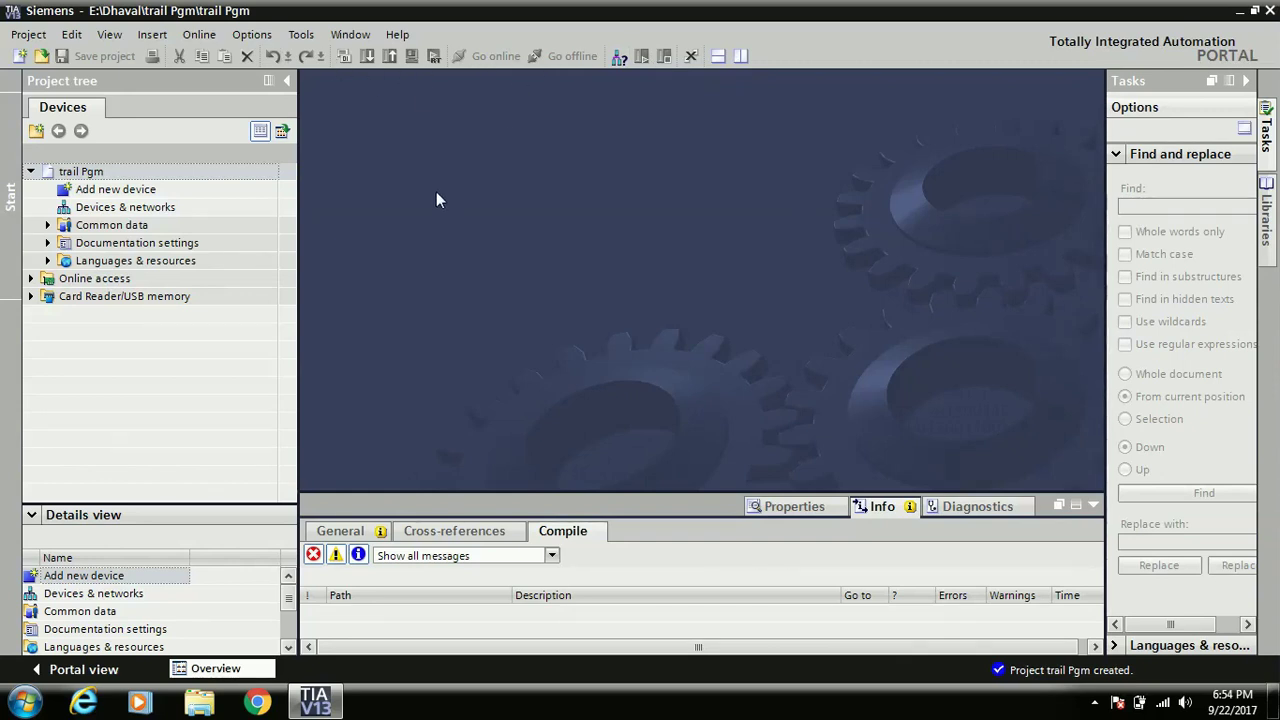
# Step: Start adding a new device to the trail Pgm project and display the Controllers category after checking HMI and PC systems
pyautogui.click(95, 190)
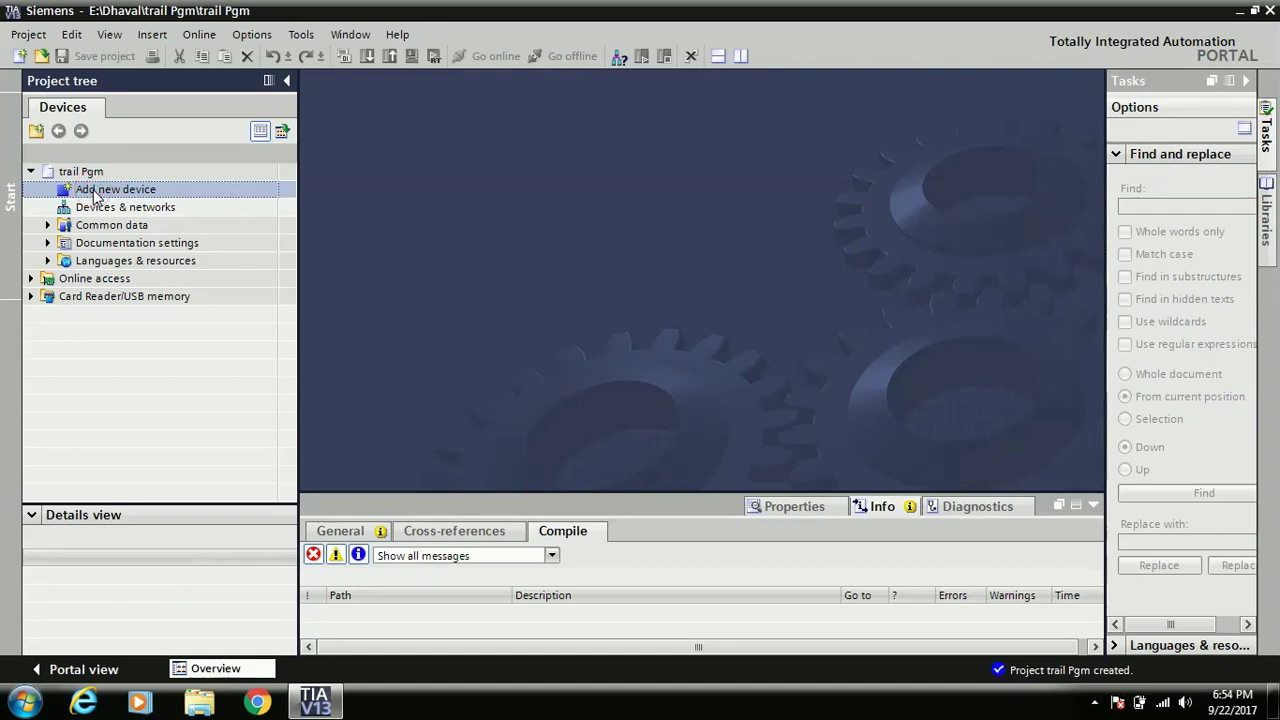
pyautogui.doubleClick(95, 190)
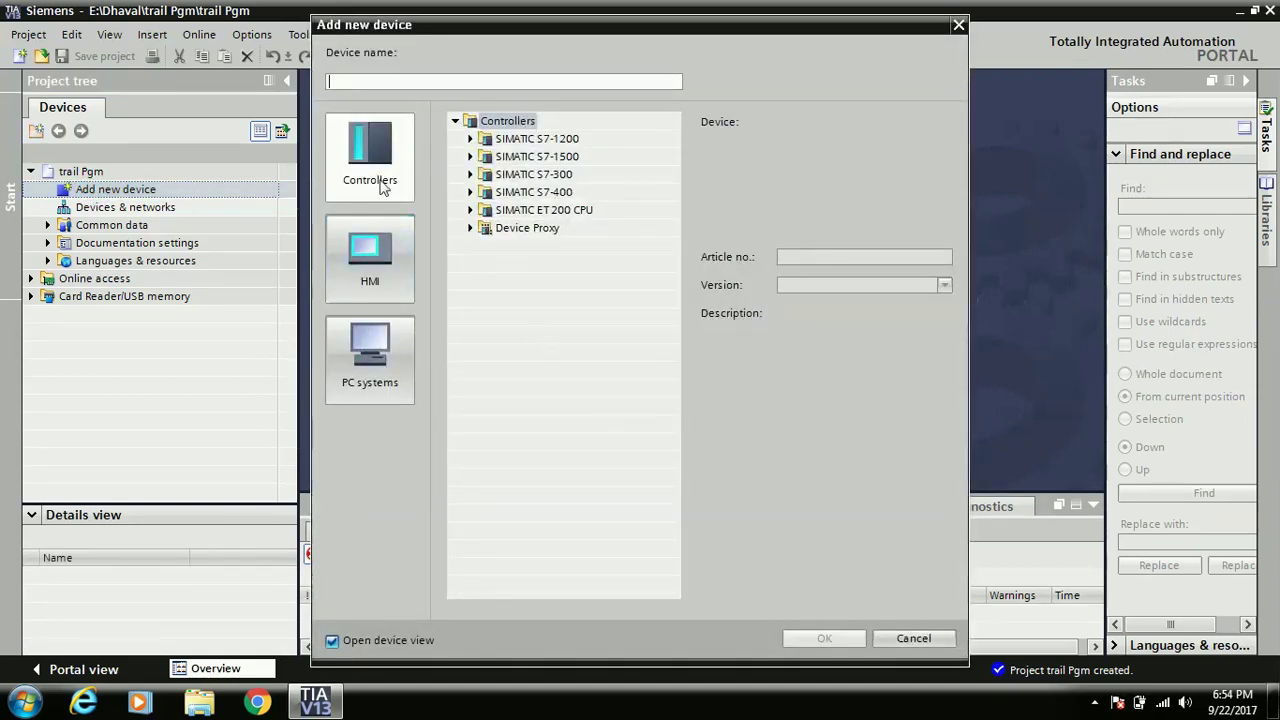
pyautogui.click(371, 246)
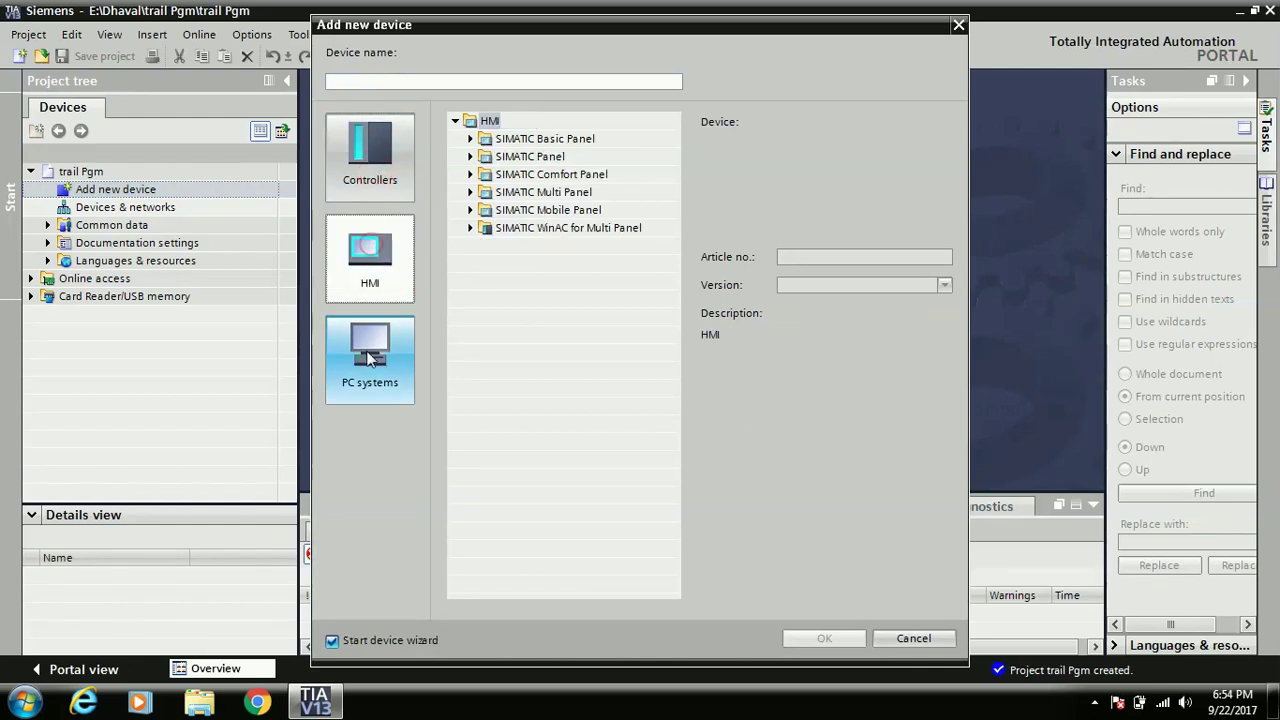
pyautogui.click(370, 358)
pyautogui.click(380, 180)
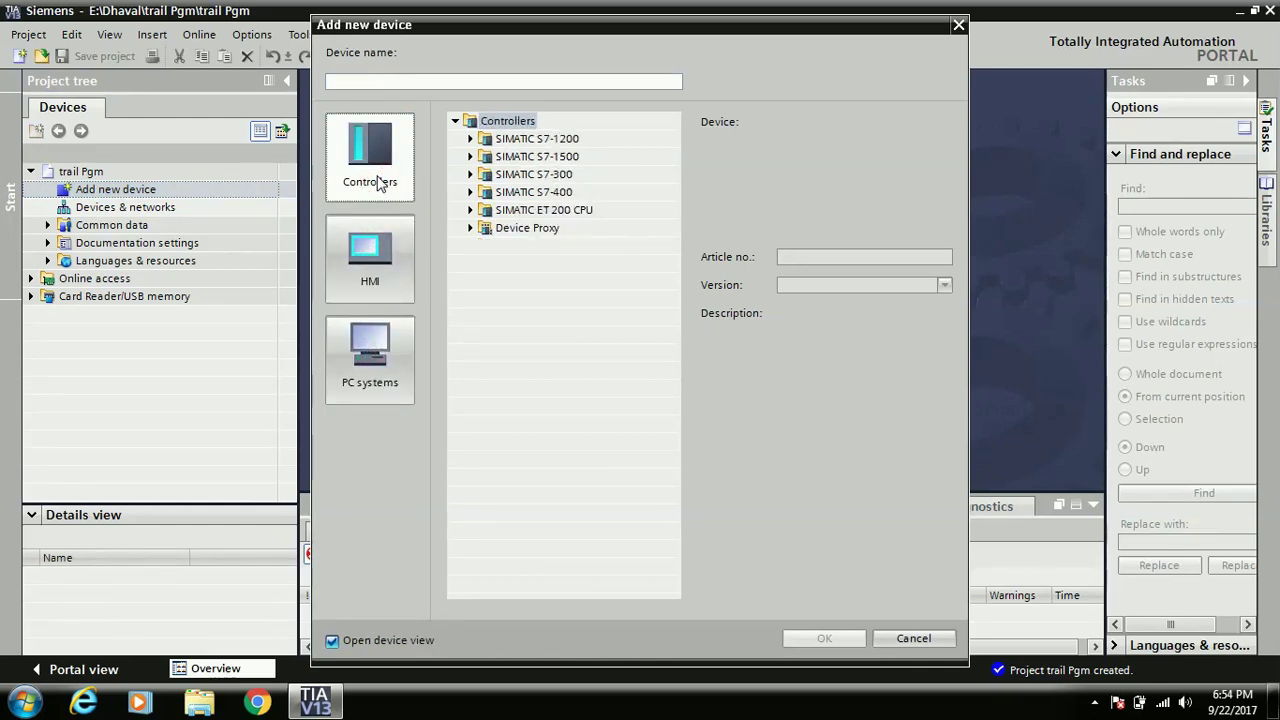
pyautogui.click(380, 182)
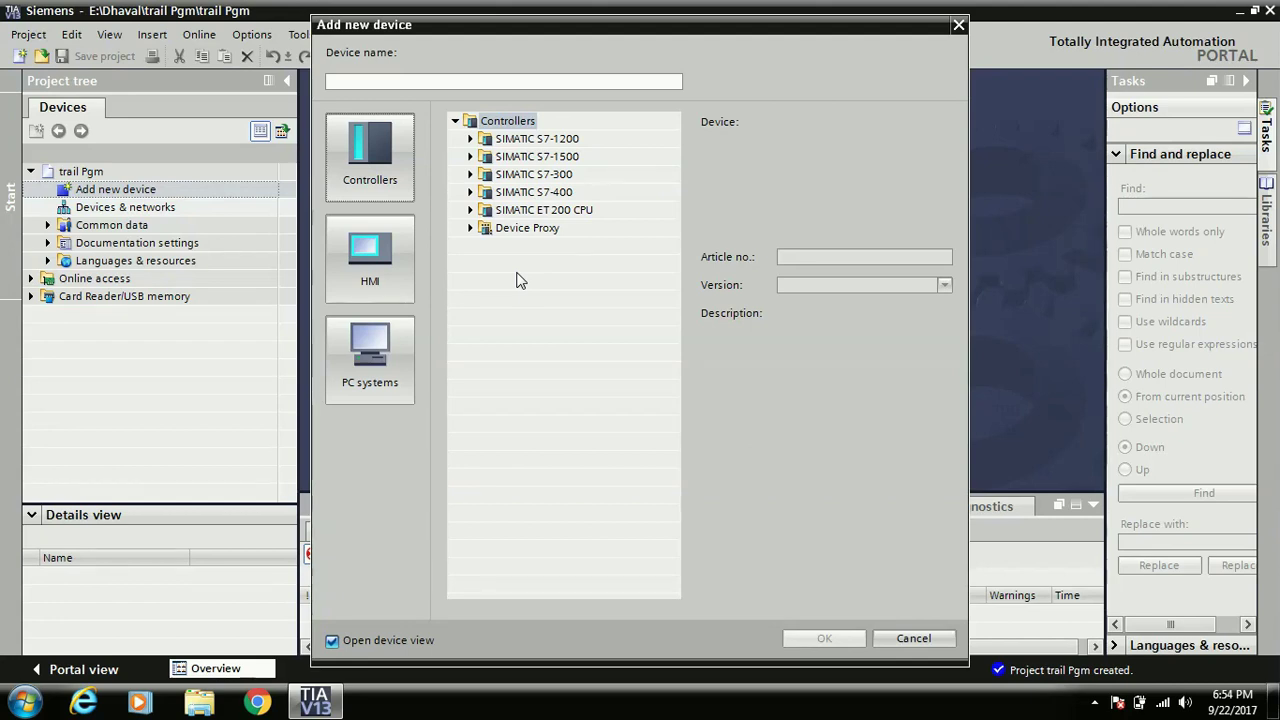
# Step: Review the SIMATIC S7-1200 controller family and the HMI and PC systems device lists, ending back on Controllers
pyautogui.click(508, 122)
pyautogui.click(512, 137)
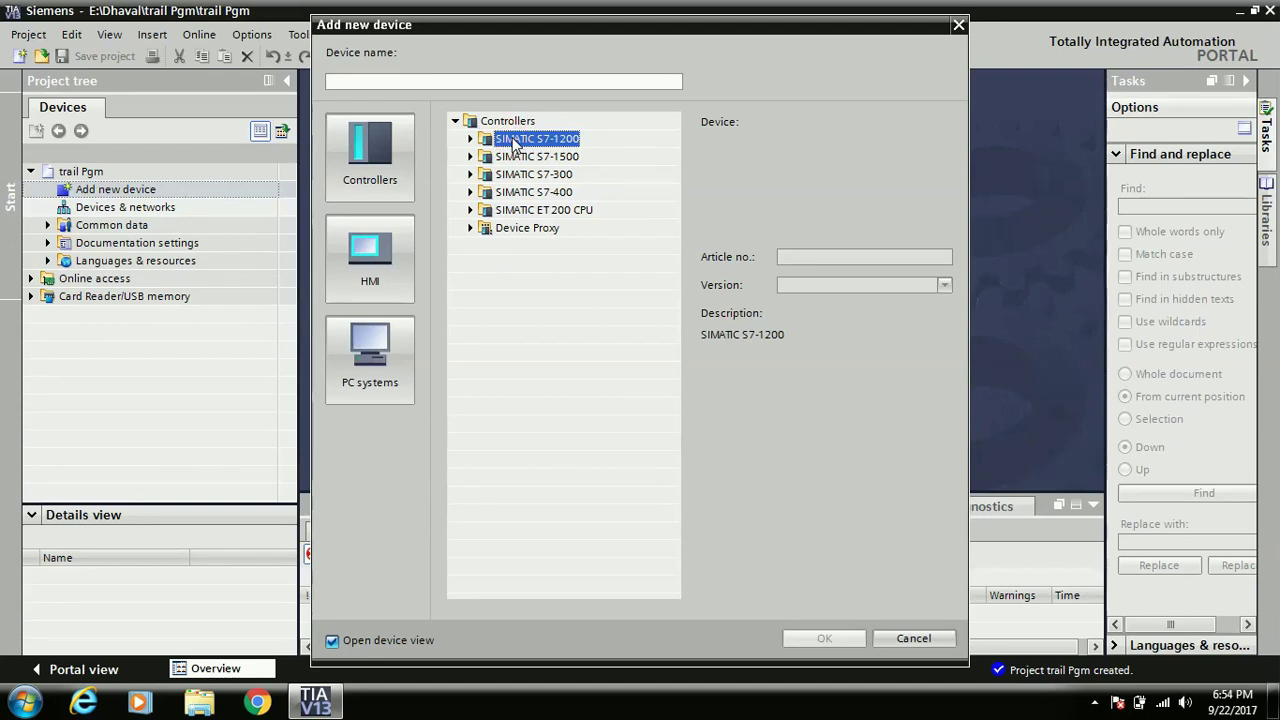
pyautogui.click(376, 272)
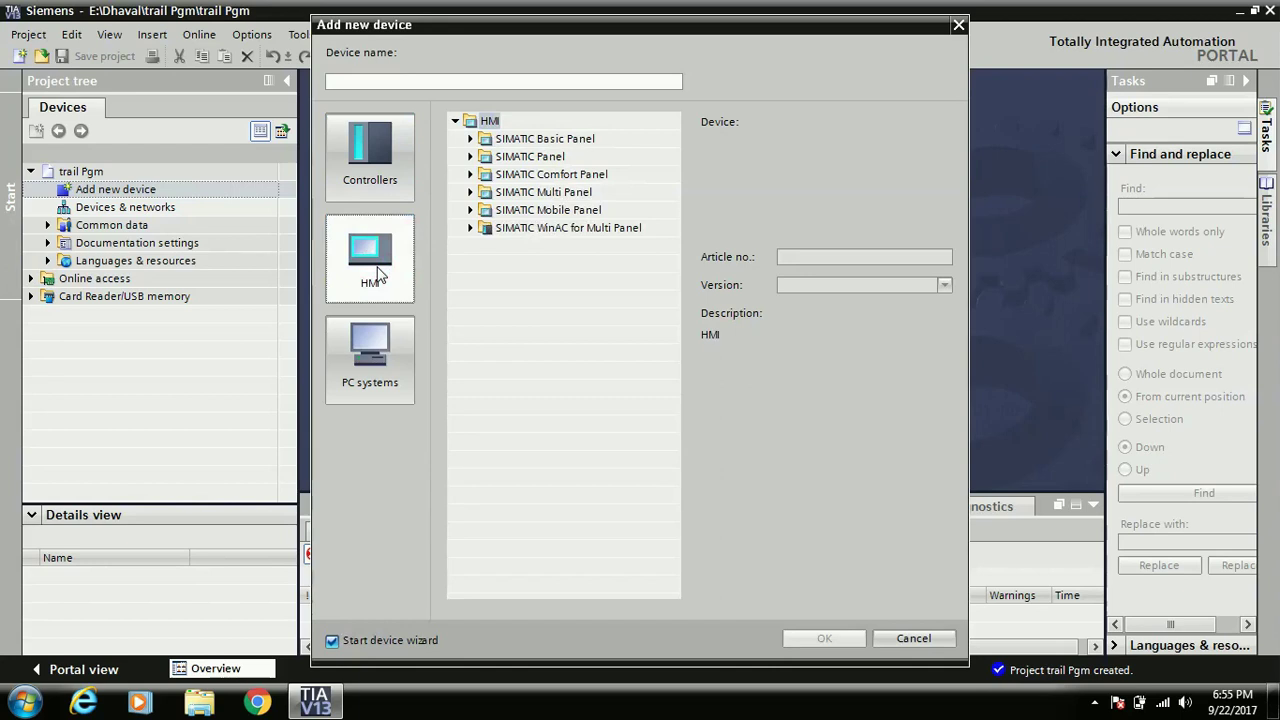
pyautogui.click(377, 360)
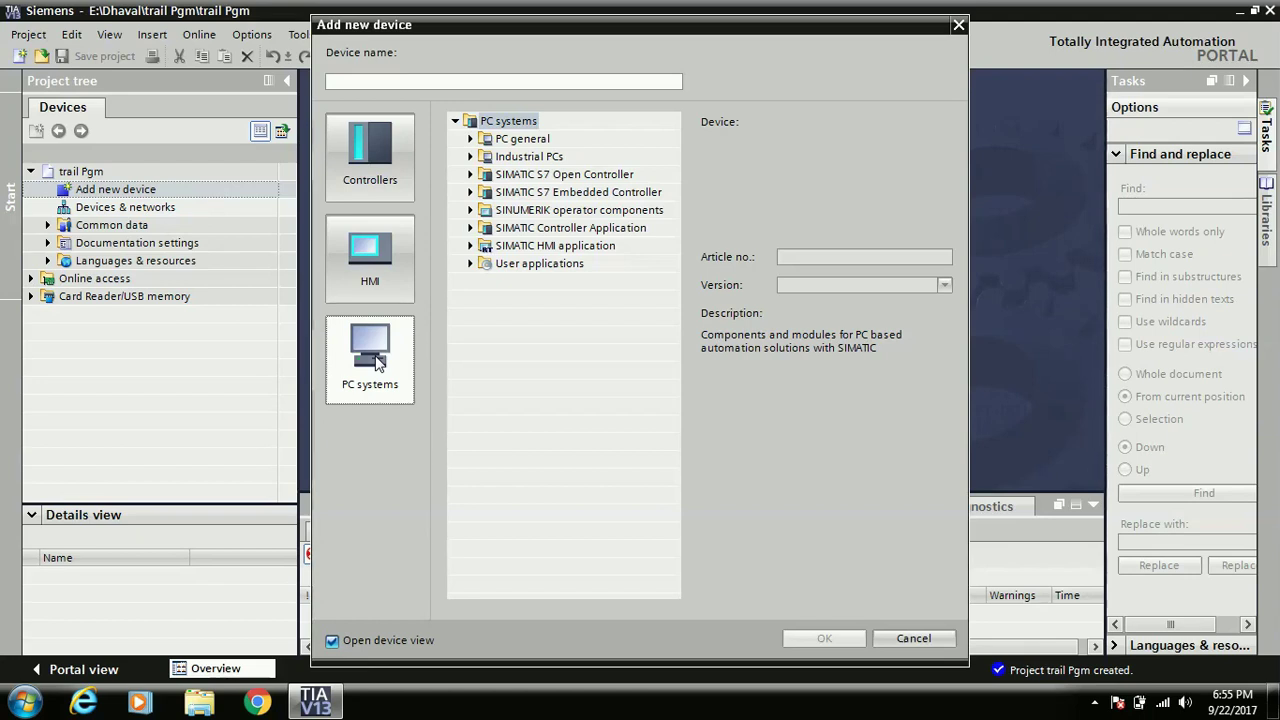
pyautogui.click(363, 190)
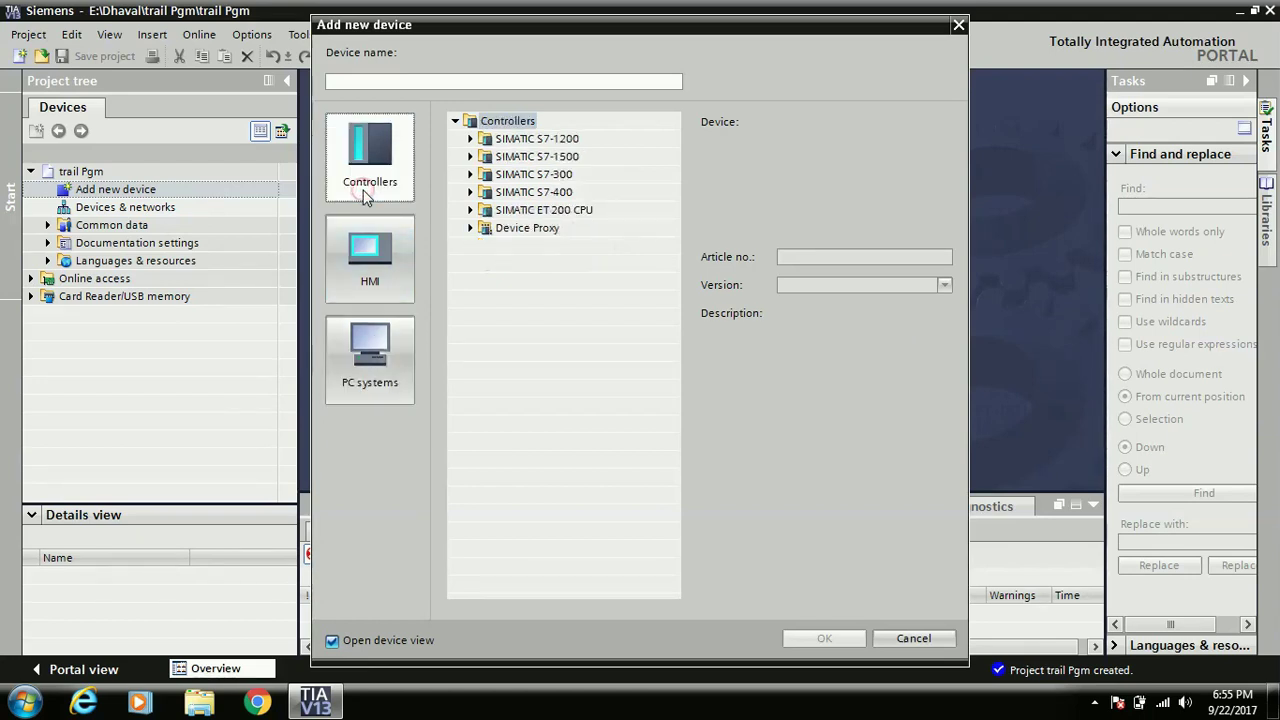
# Step: Add the SIMATIC S7-300 controller CPU 314C-2 PN/DP with article number 6ES7 314-6EH04-0AB0 to the project
pyautogui.click(470, 175)
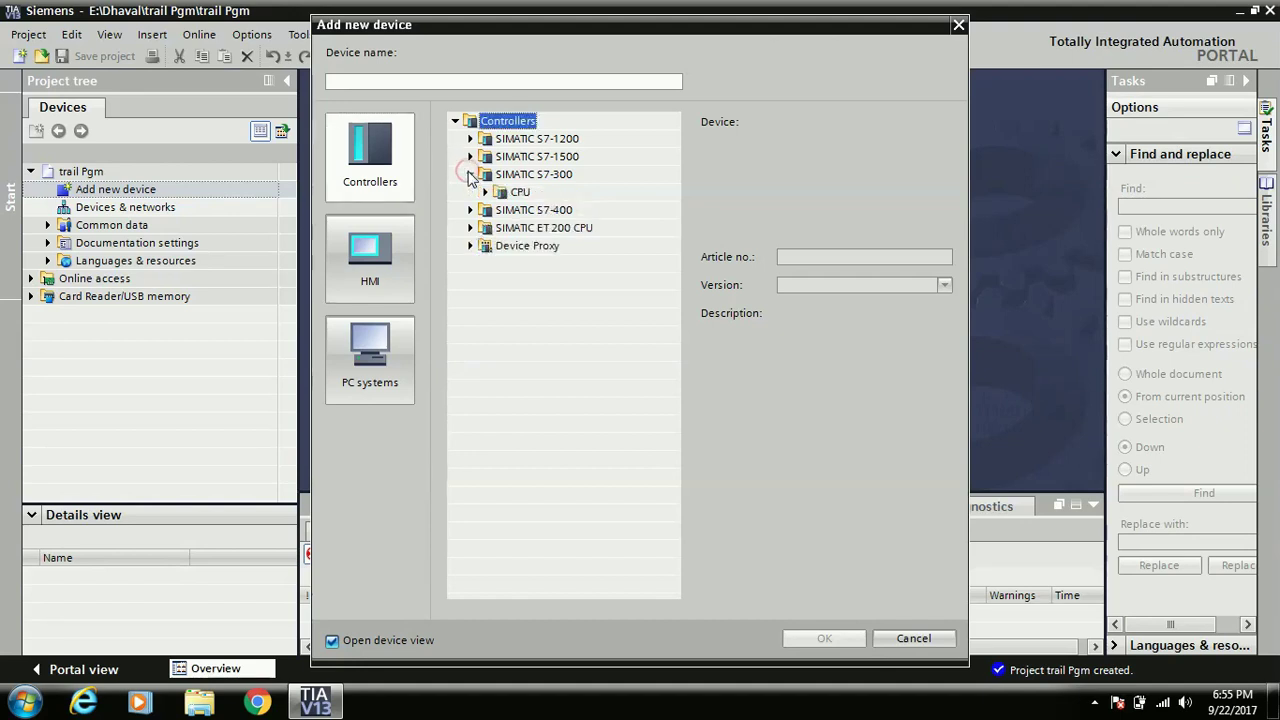
pyautogui.click(485, 192)
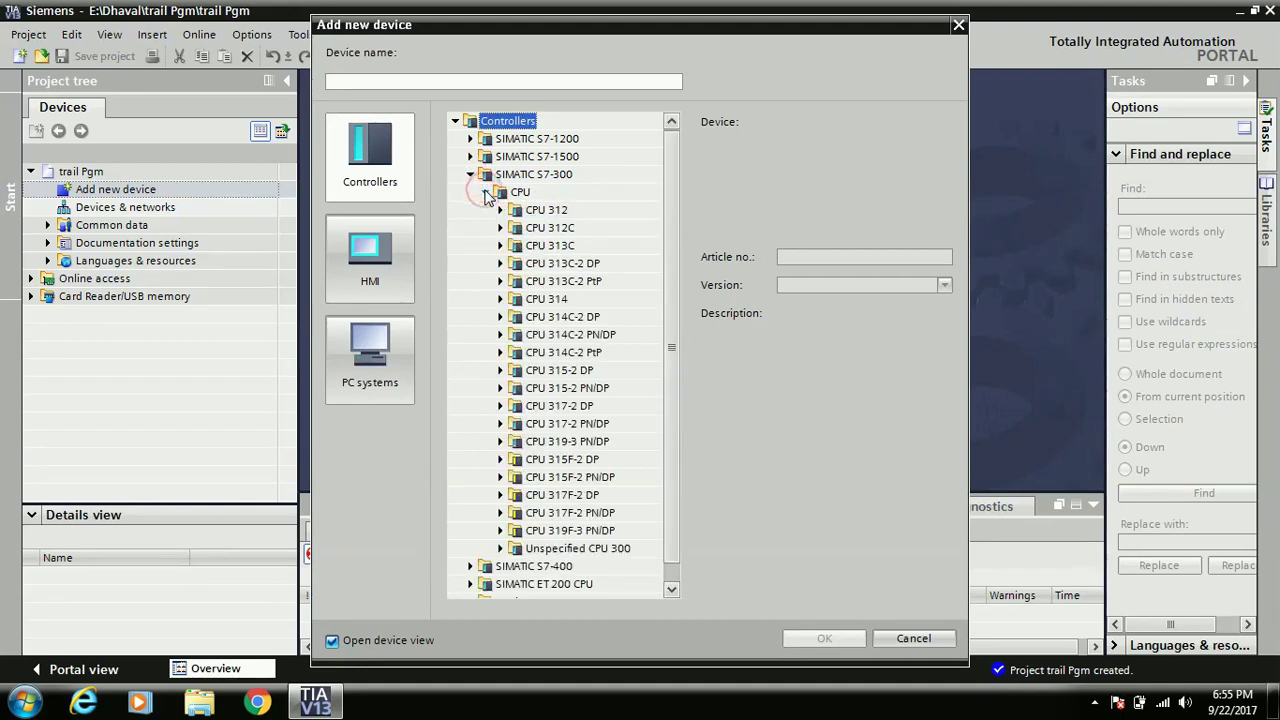
pyautogui.click(501, 337)
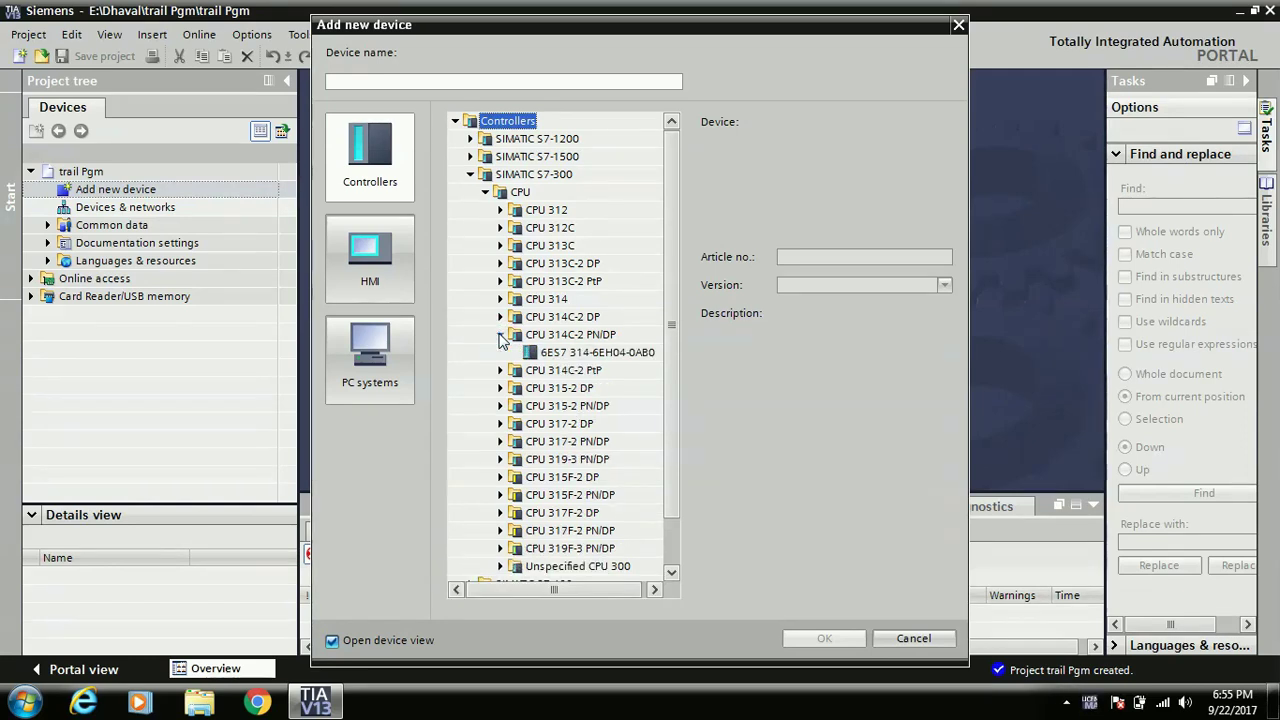
pyautogui.click(546, 354)
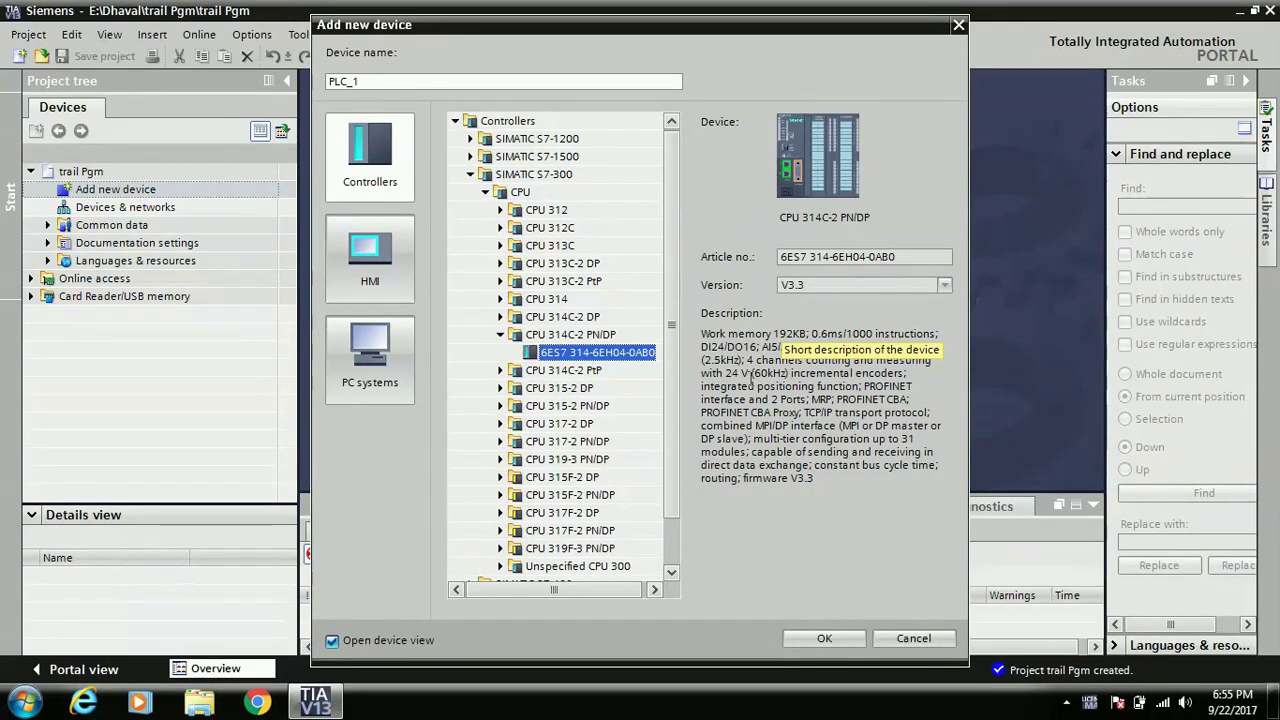
pyautogui.click(754, 425)
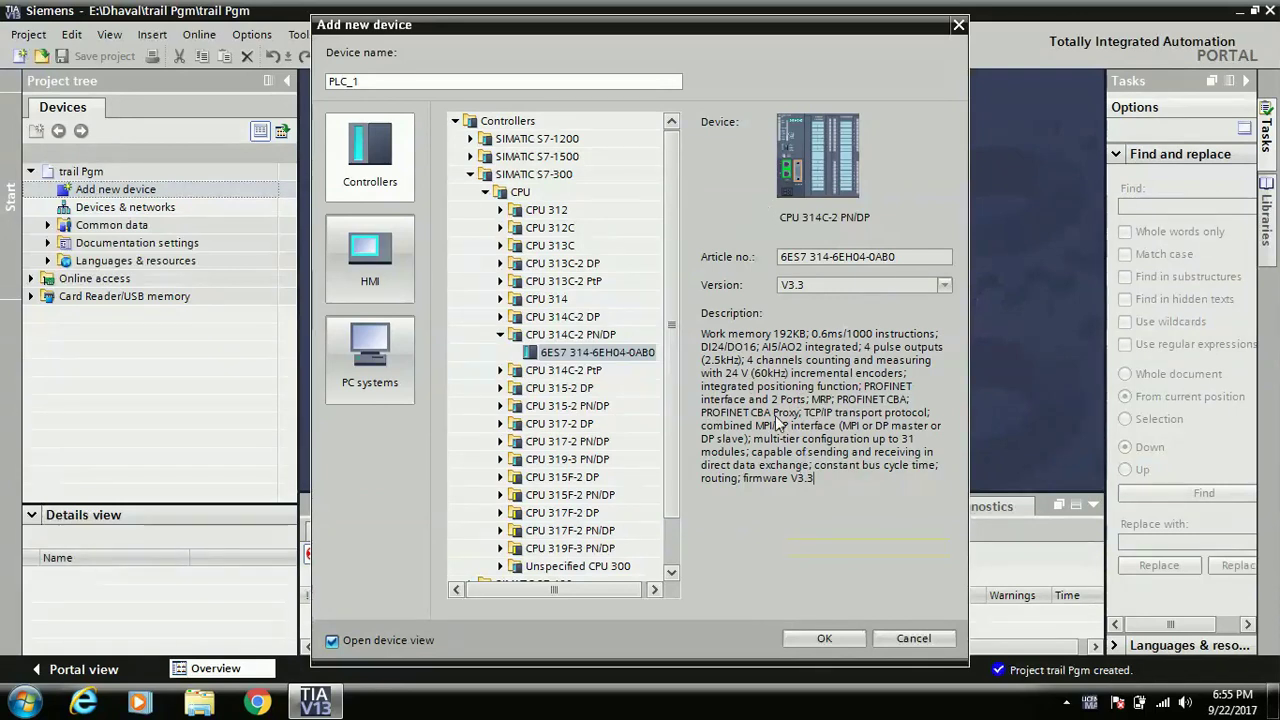
pyautogui.click(808, 635)
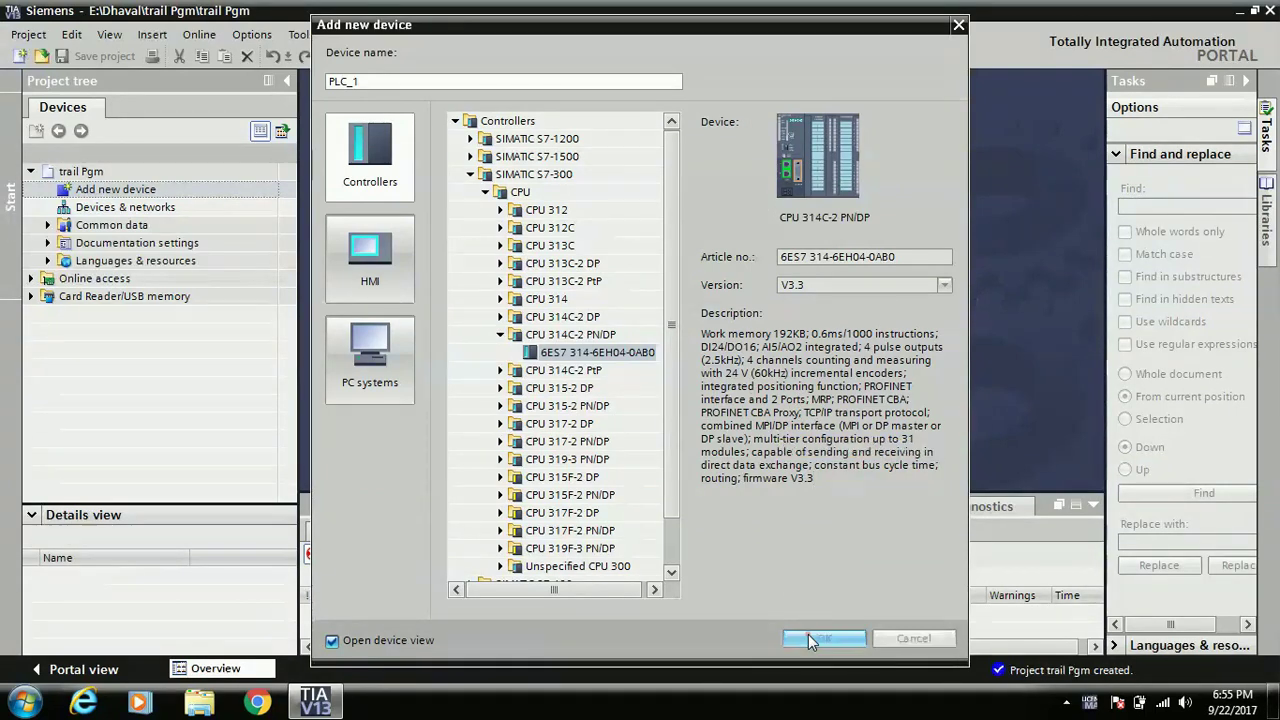
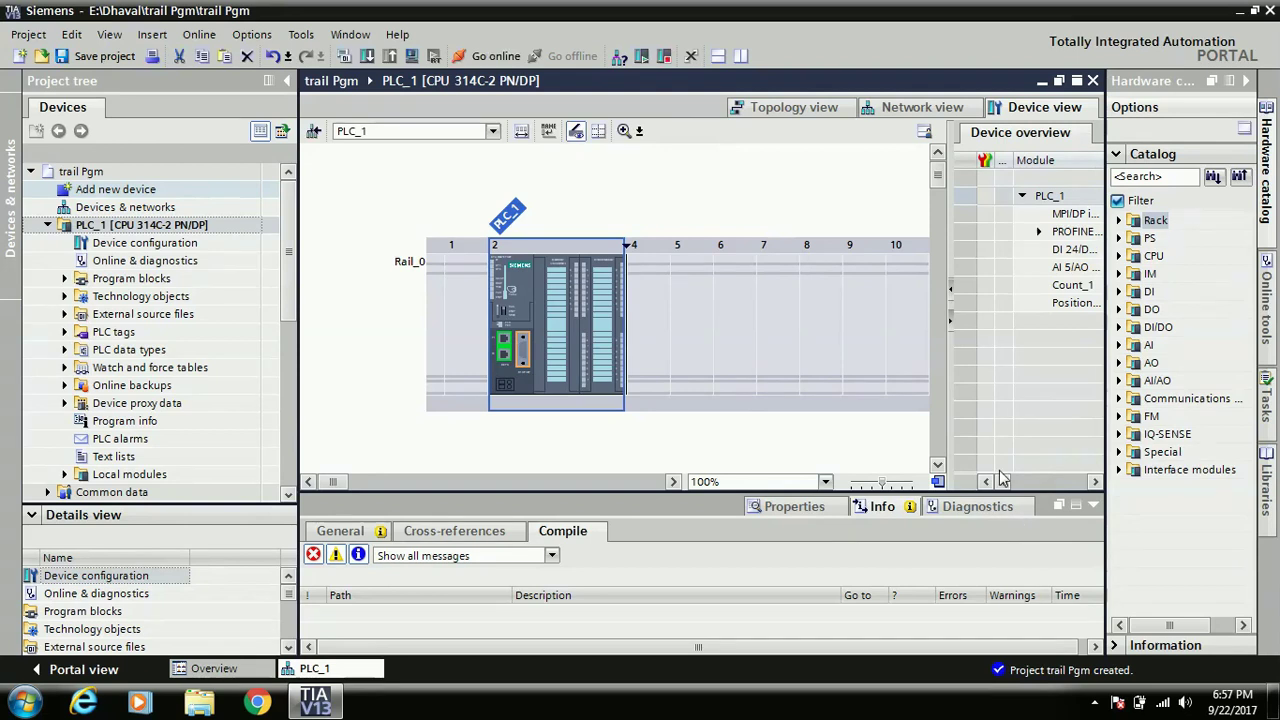
# Step: Widen the device overview and set the starting input address of the DI 24/DO 16 module to 0
pyautogui.click(1095, 482)
pyautogui.moveTo(1095, 482); pyautogui.dragTo(1095, 482)
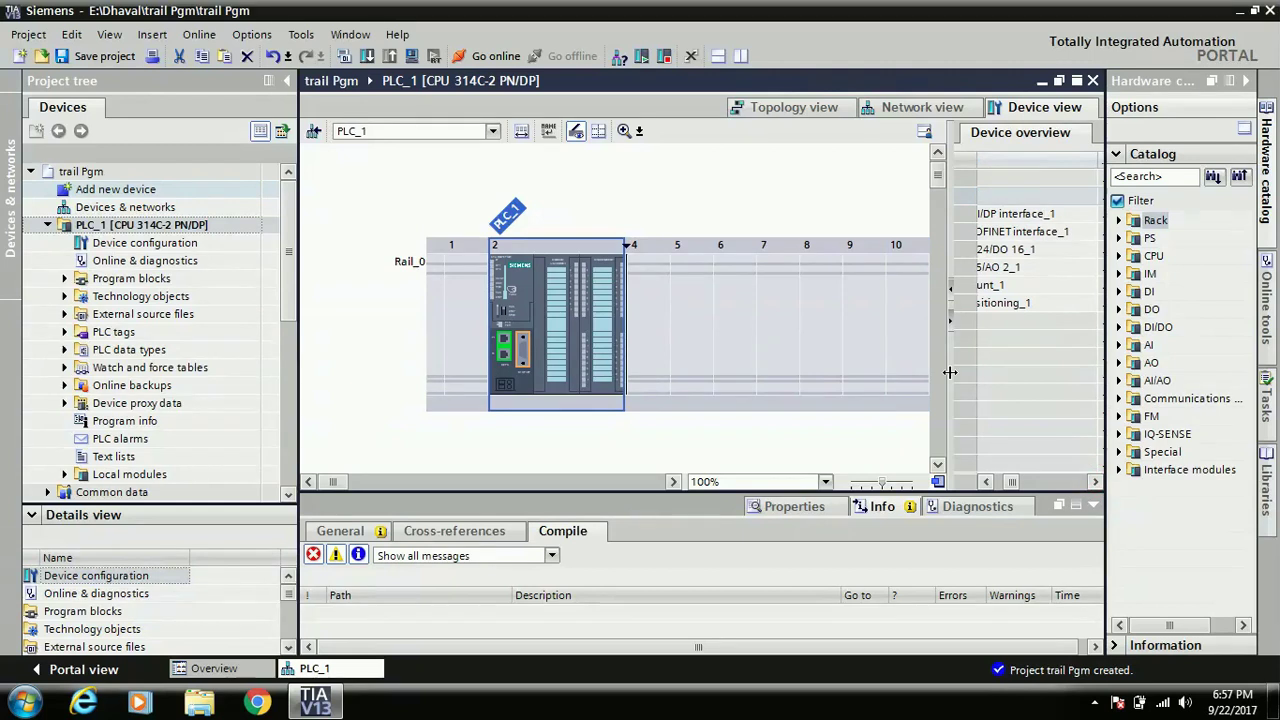
pyautogui.moveTo(950, 372); pyautogui.dragTo(797, 392)
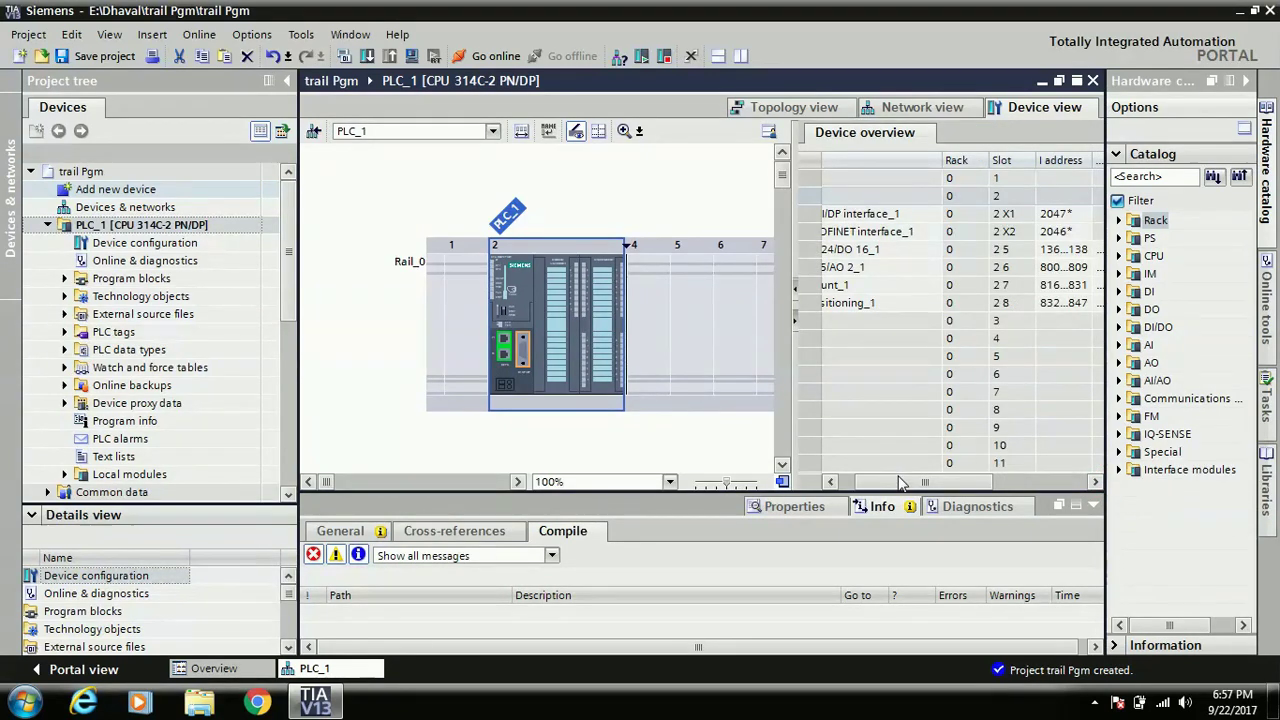
pyautogui.moveTo(900, 482); pyautogui.dragTo(897, 483)
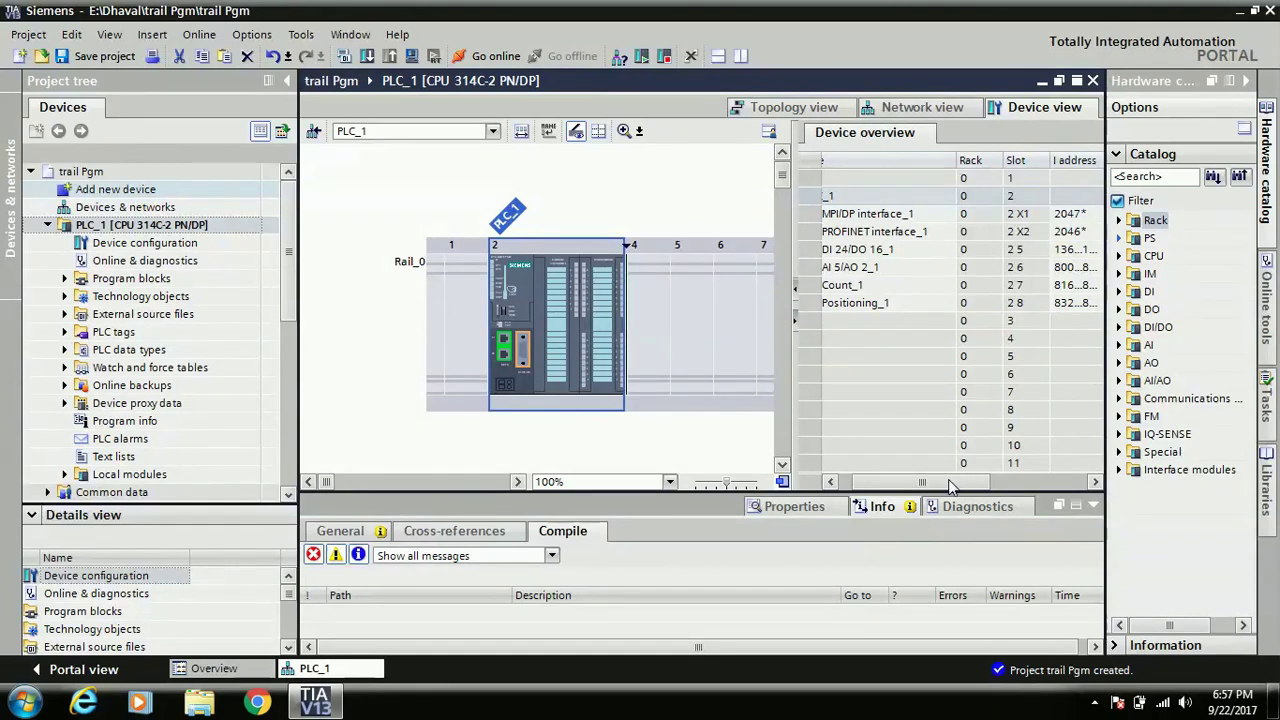
pyautogui.moveTo(950, 487); pyautogui.dragTo(976, 483)
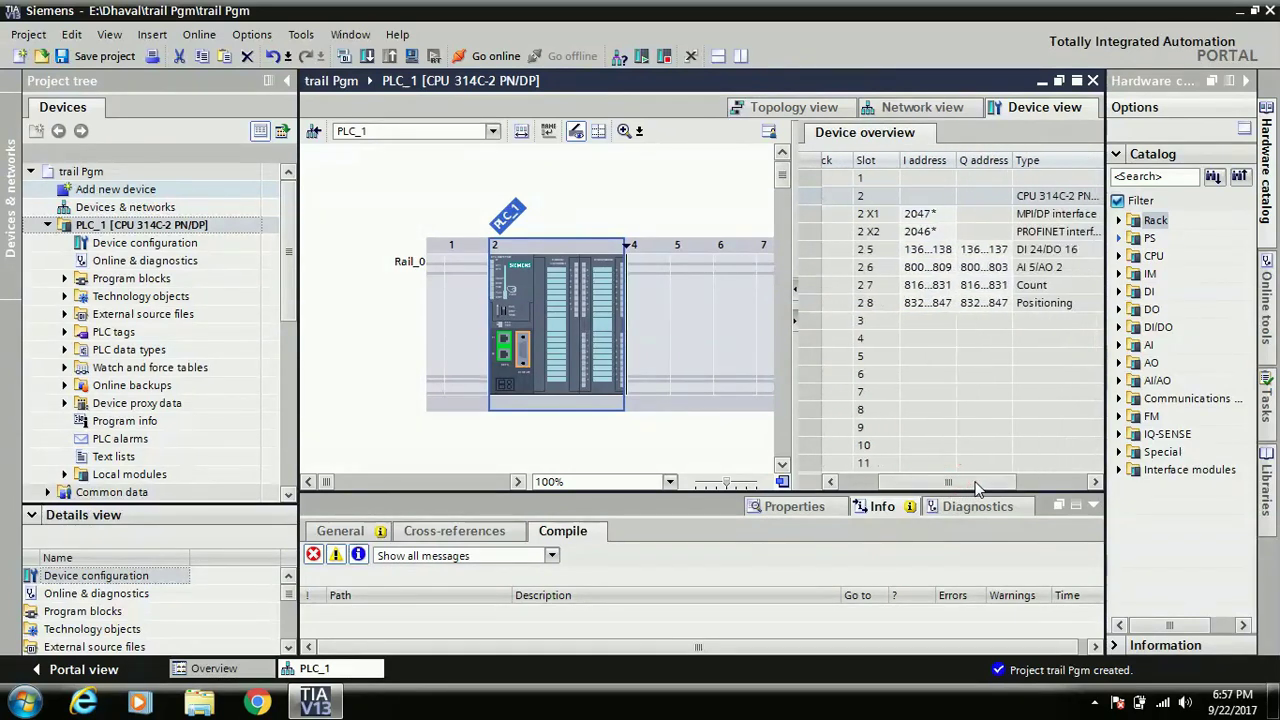
pyautogui.click(911, 250)
pyautogui.click(911, 249)
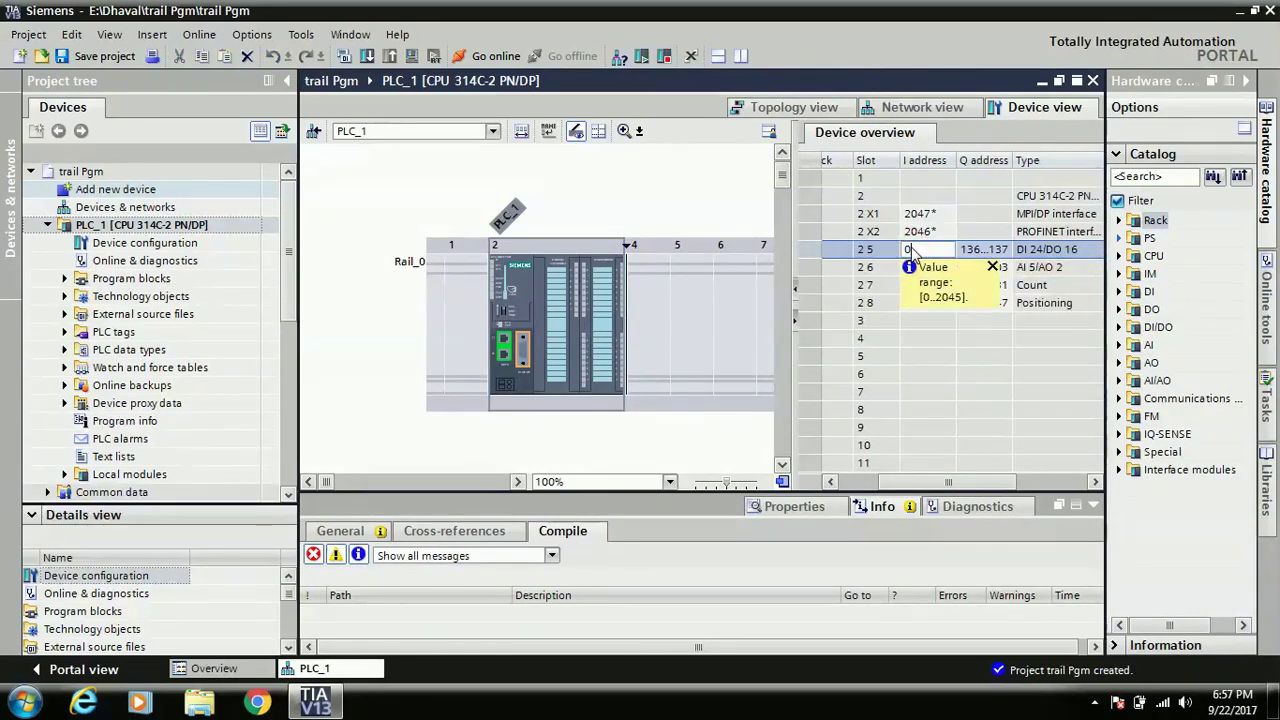
pyautogui.write('0')
# Step: Set the starting output address of the DI 24/DO 16 module to 0
pyautogui.click(958, 250)
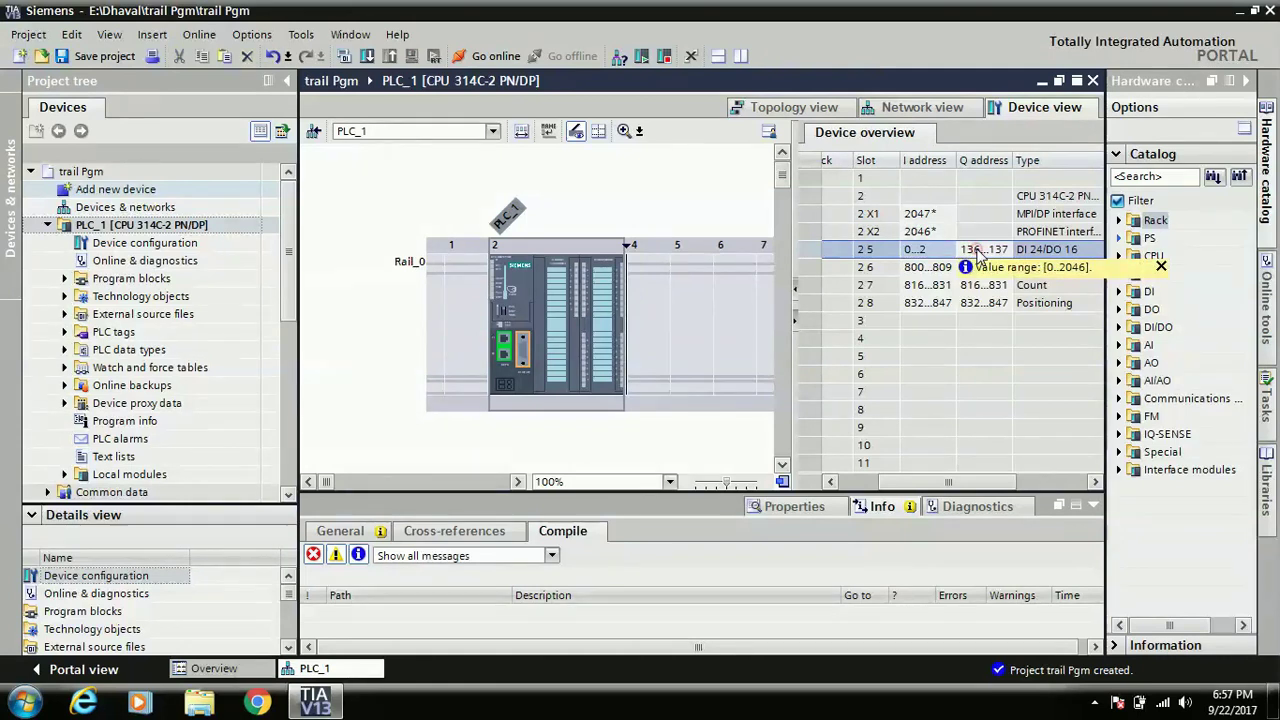
pyautogui.click(978, 252)
pyautogui.press('Return')
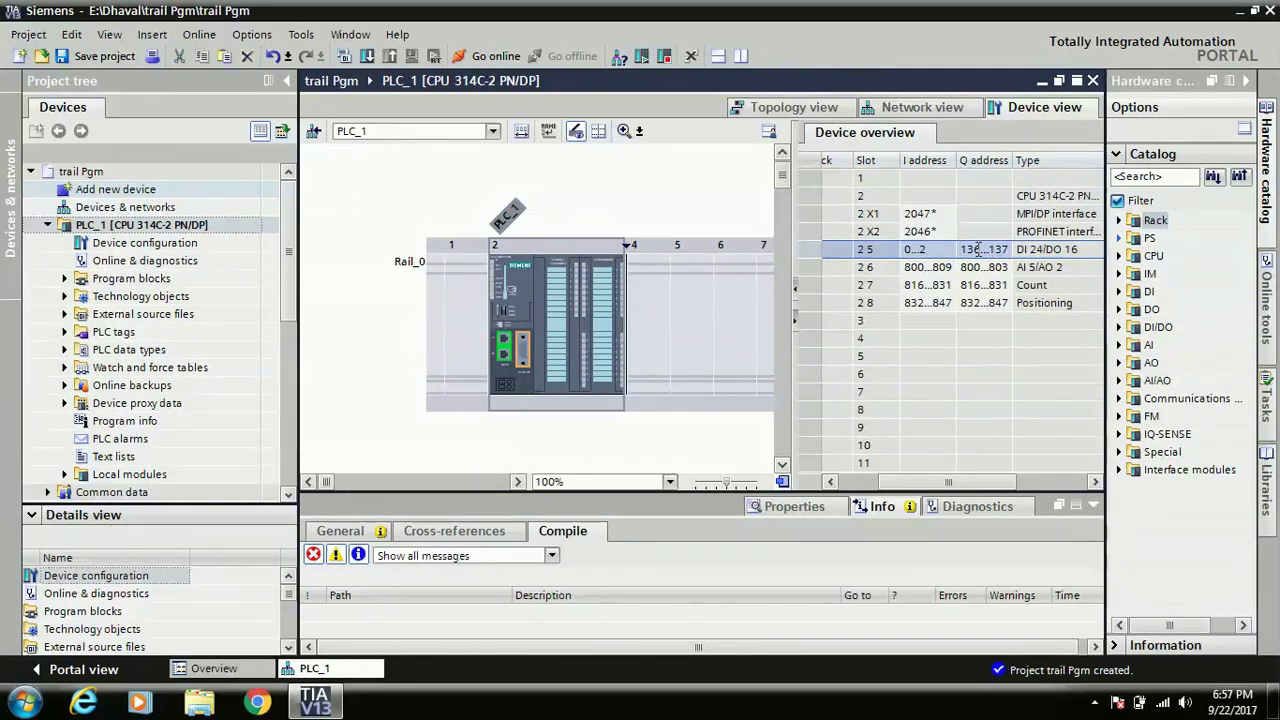
pyautogui.click(978, 250)
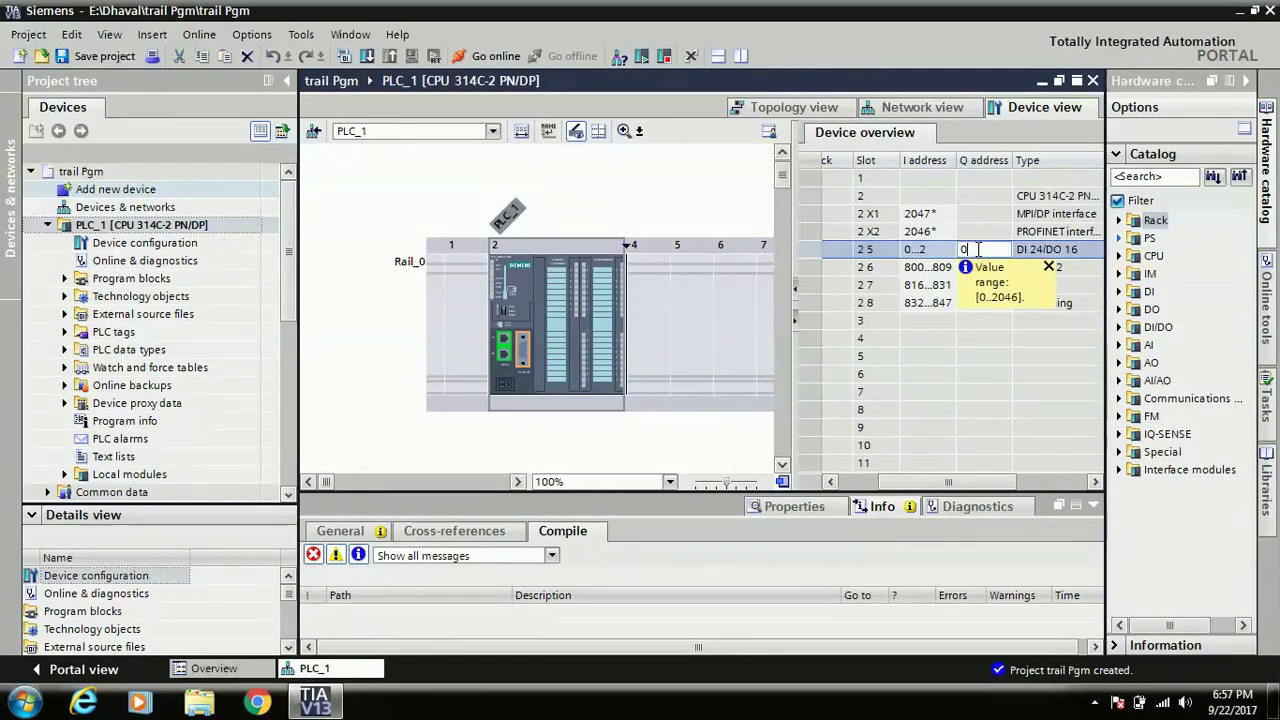
pyautogui.write('0')
pyautogui.press('Return')
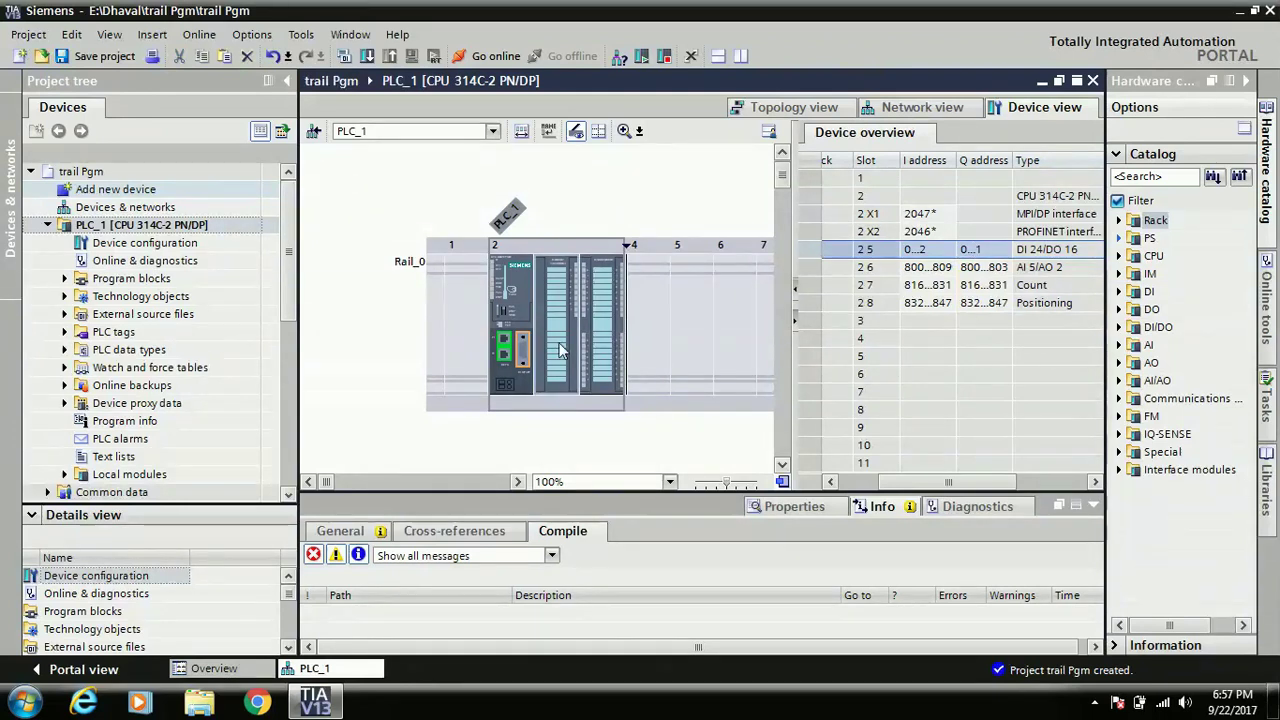
# Step: Select the CPU and narrow the device overview so that the graphic area shows the rack up to slot 11
pyautogui.click(517, 327)
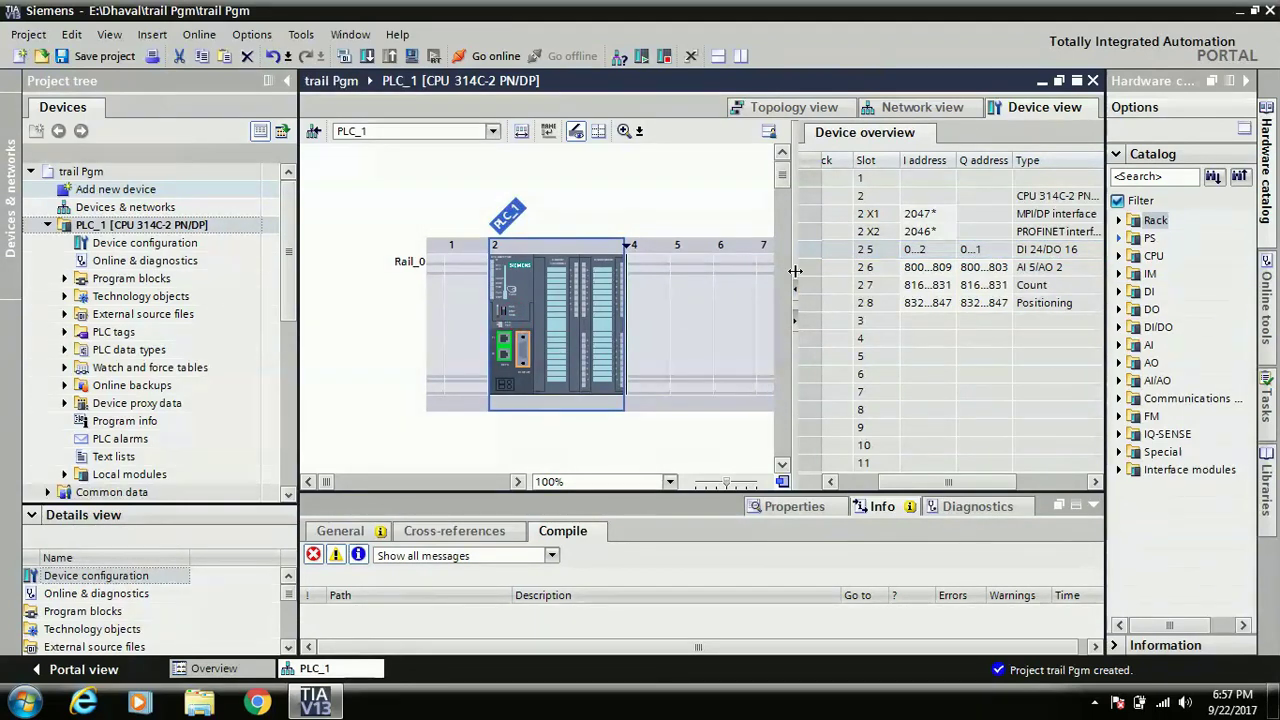
pyautogui.moveTo(791, 254); pyautogui.dragTo(985, 238)
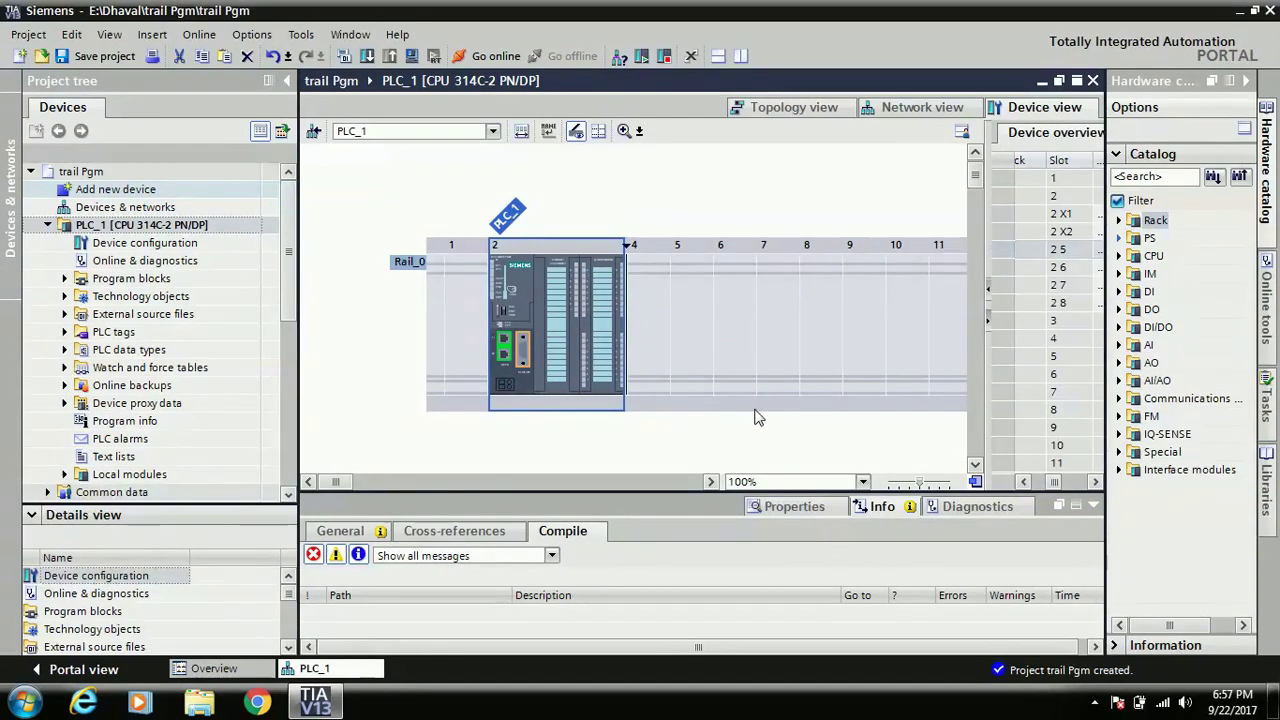
pyautogui.moveTo(340, 482)
pyautogui.mouseDown()
pyautogui.moveTo(361, 482)
pyautogui.moveTo(338, 482)
pyautogui.mouseUp()
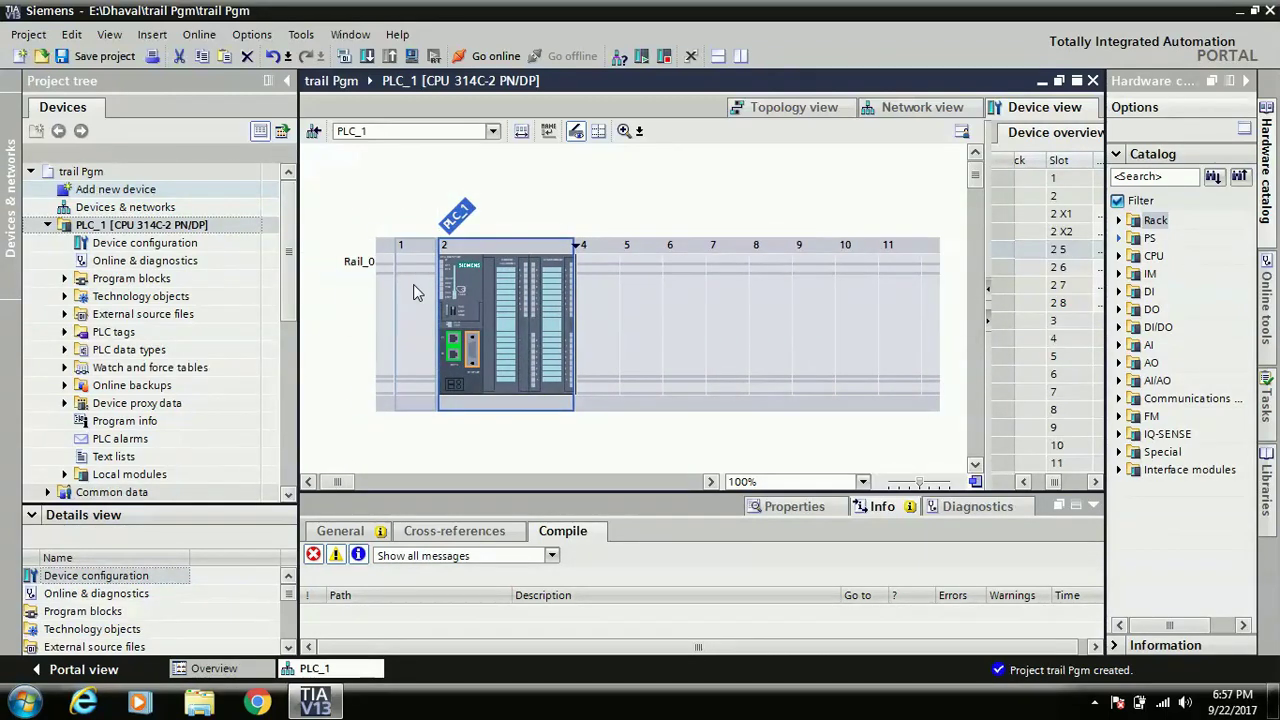
# Step: Reveal and collapse slot 3 beside the CPU on the rail, ending with it collapsed and the CPU's module properties displayed
pyautogui.click(578, 252)
pyautogui.click(571, 252)
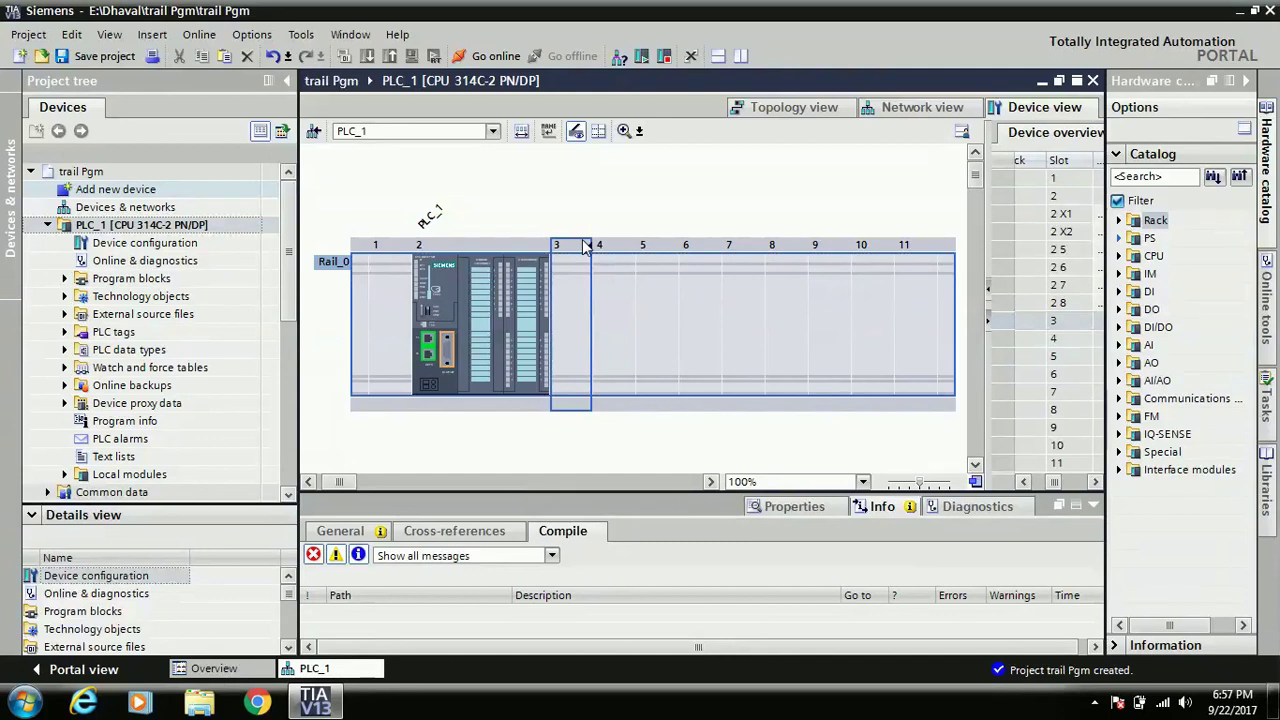
pyautogui.click(590, 247)
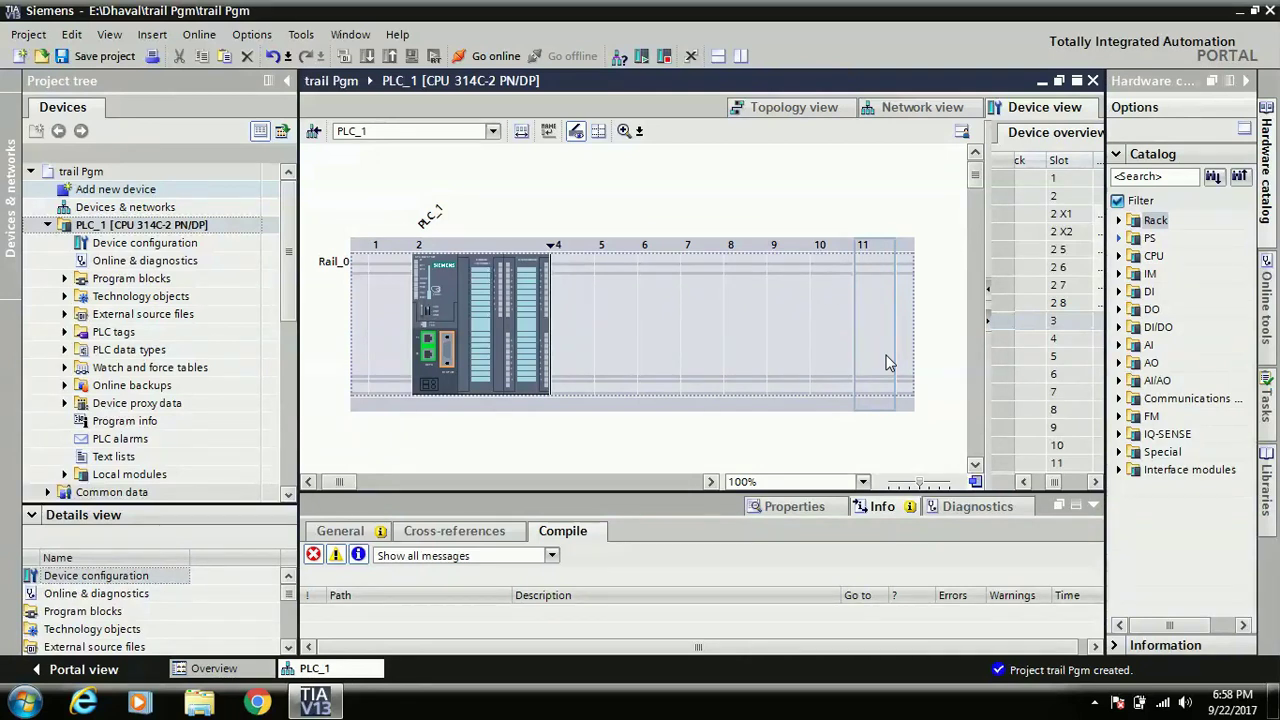
pyautogui.click(551, 244)
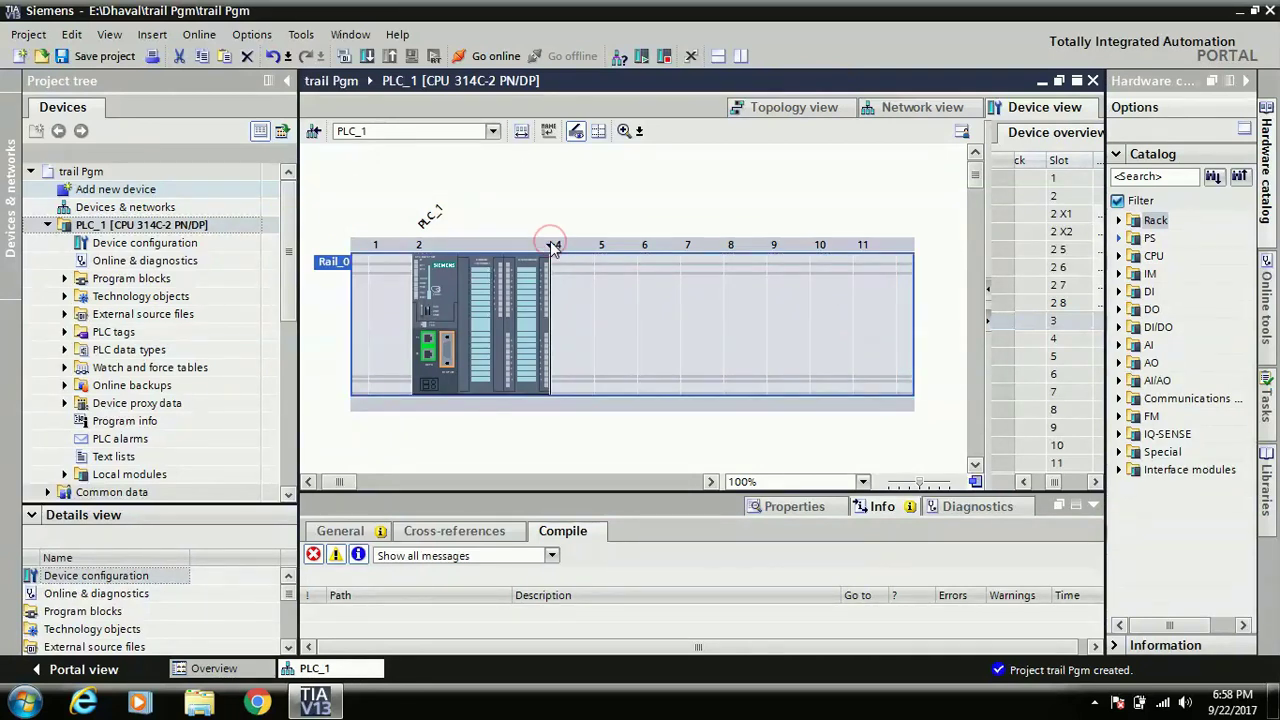
pyautogui.click(551, 244)
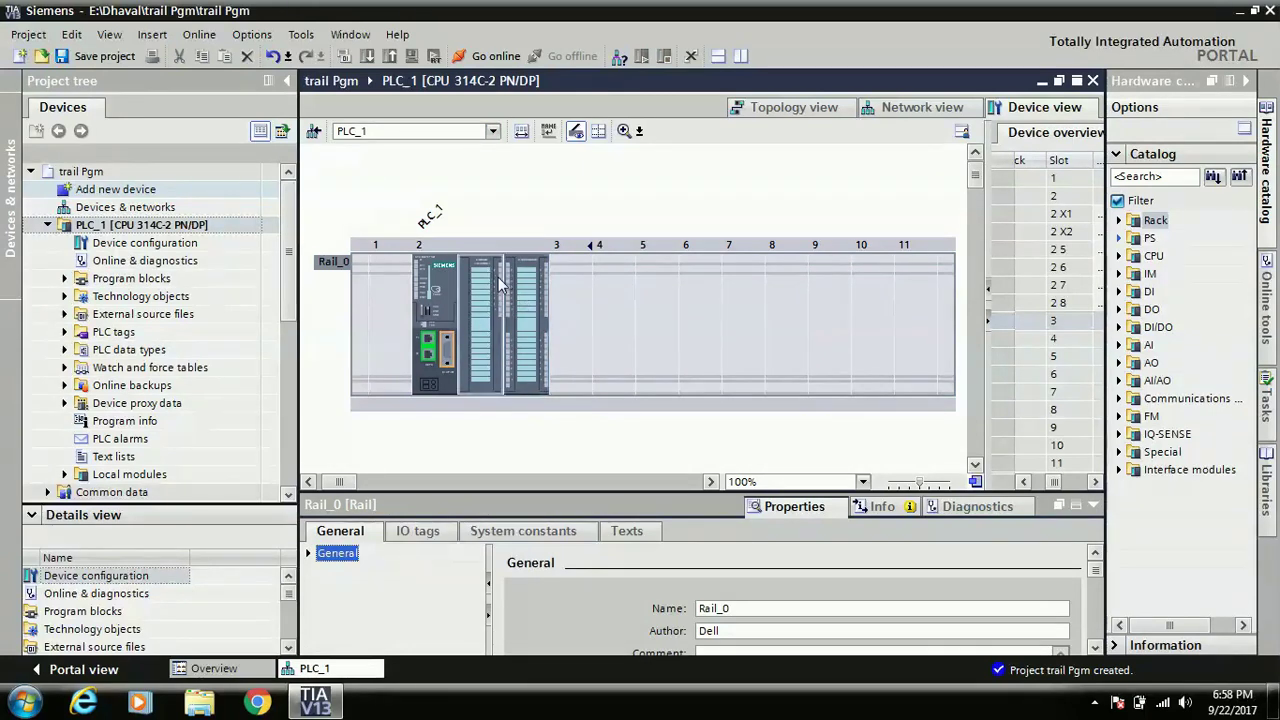
pyautogui.click(598, 280)
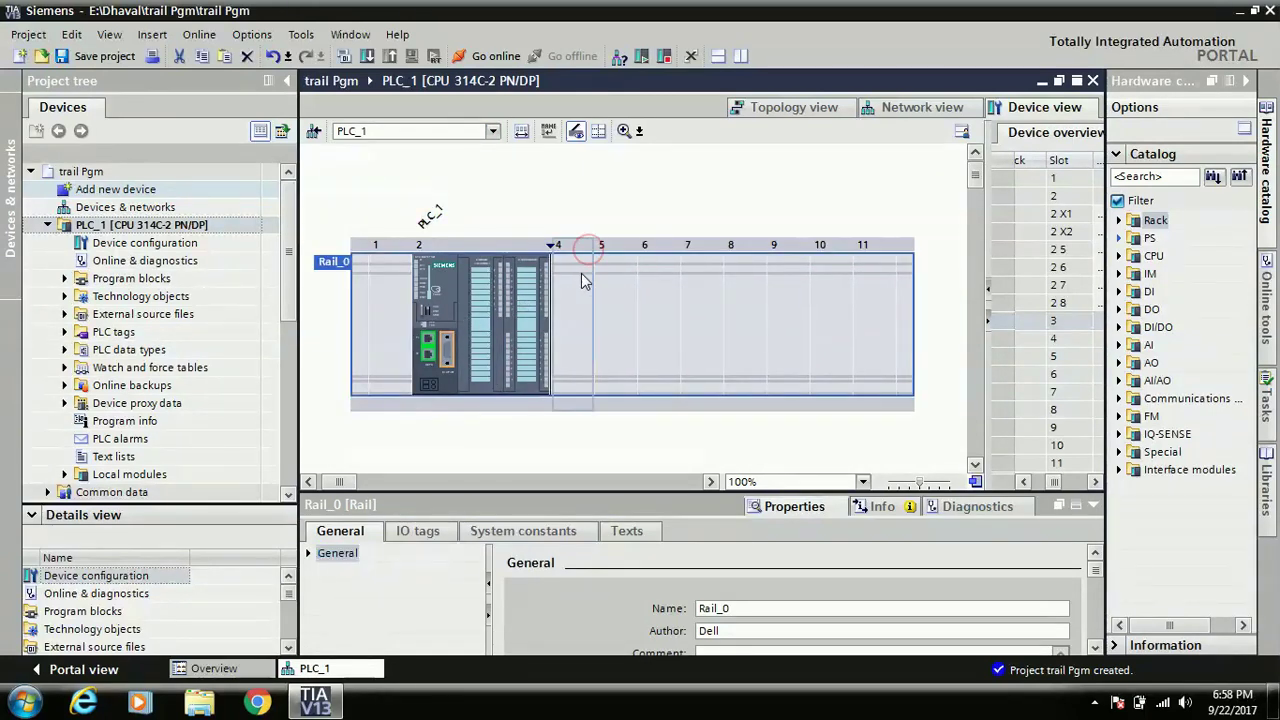
pyautogui.click(590, 244)
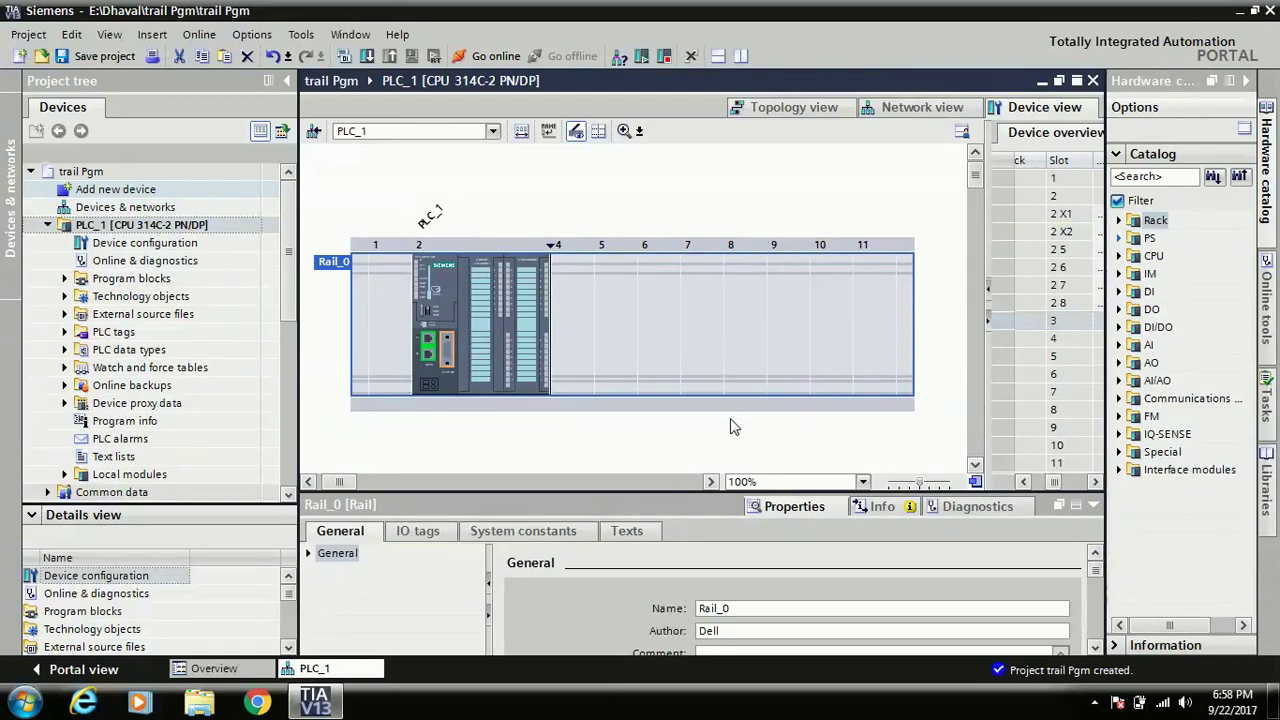
pyautogui.click(437, 318)
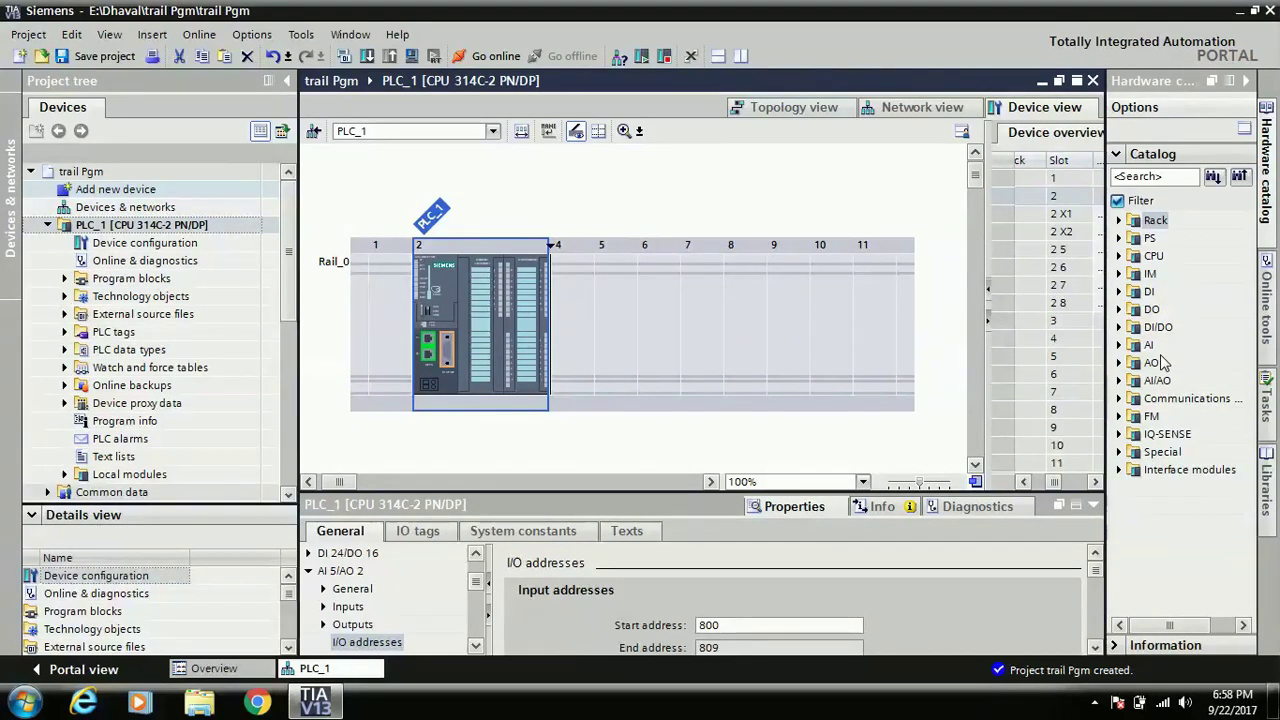
# Step: Expand the program blocks of PLC_1 and open the Main [OB1] block in the ladder editor
pyautogui.click(88, 278)
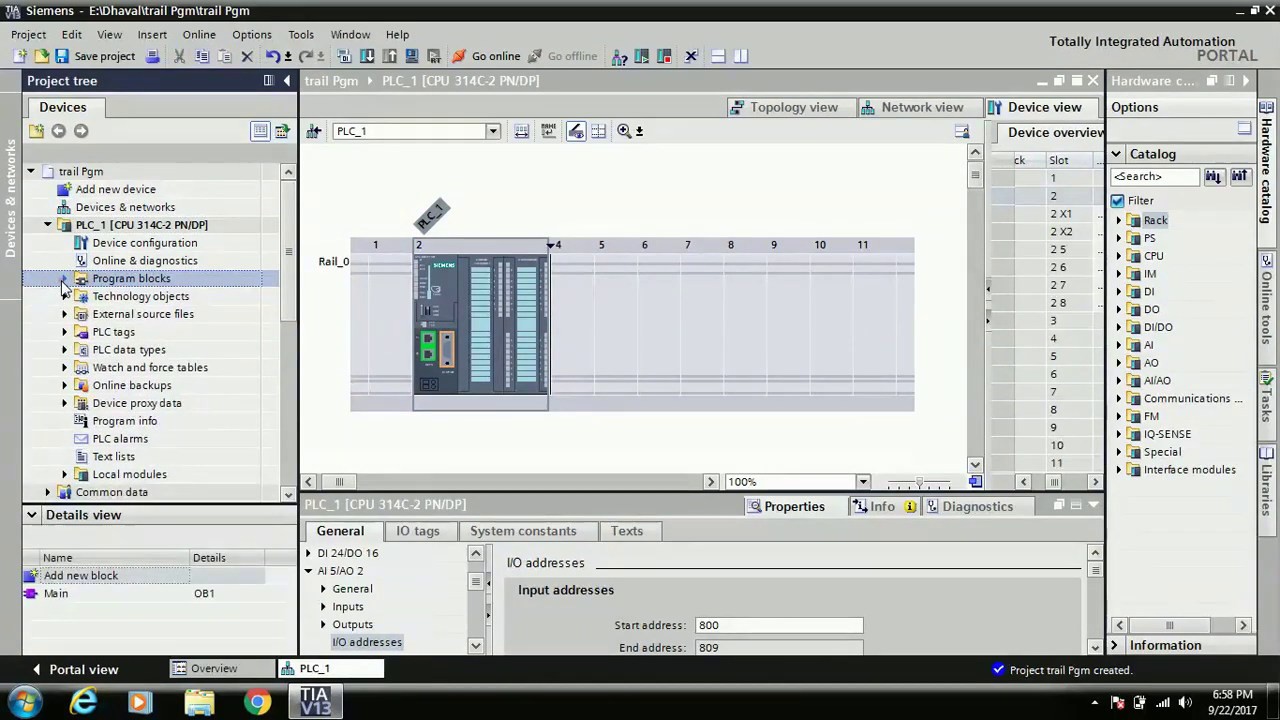
pyautogui.click(64, 280)
pyautogui.click(138, 314)
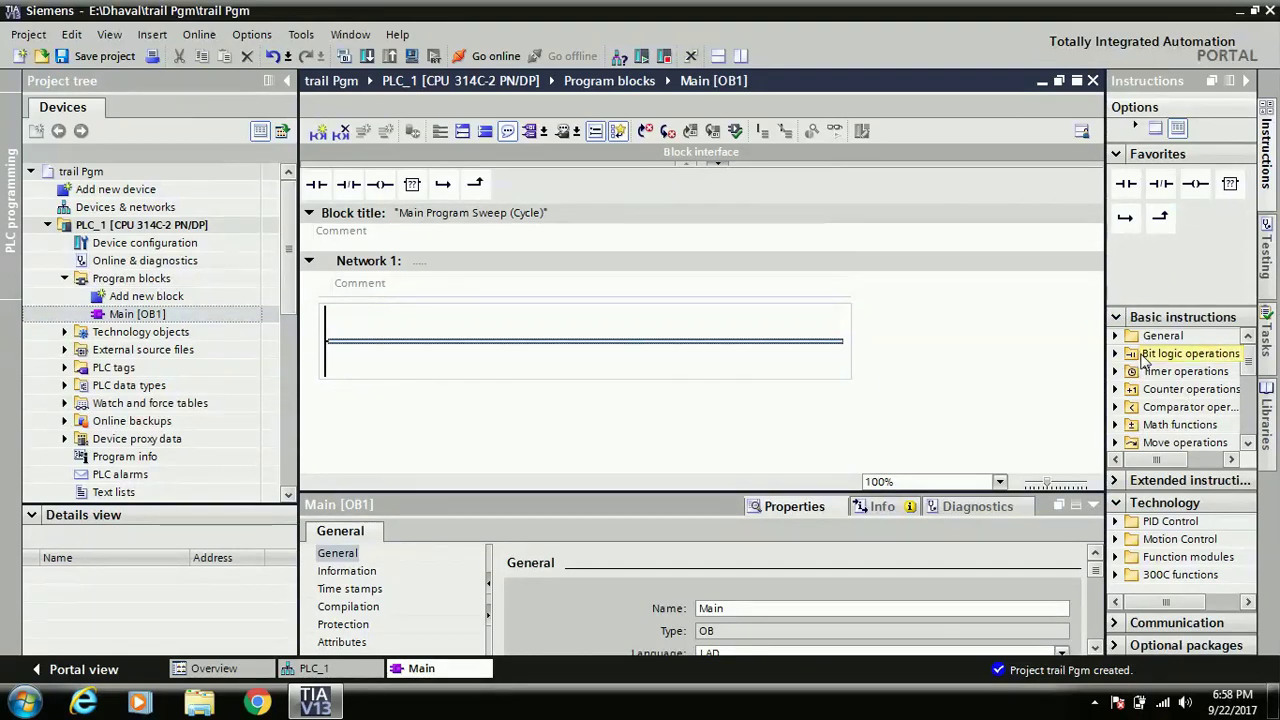
# Step: Return to the PLC's device configuration, open its Online & diagnostics page and expand the available functions
pyautogui.doubleClick(112, 243)
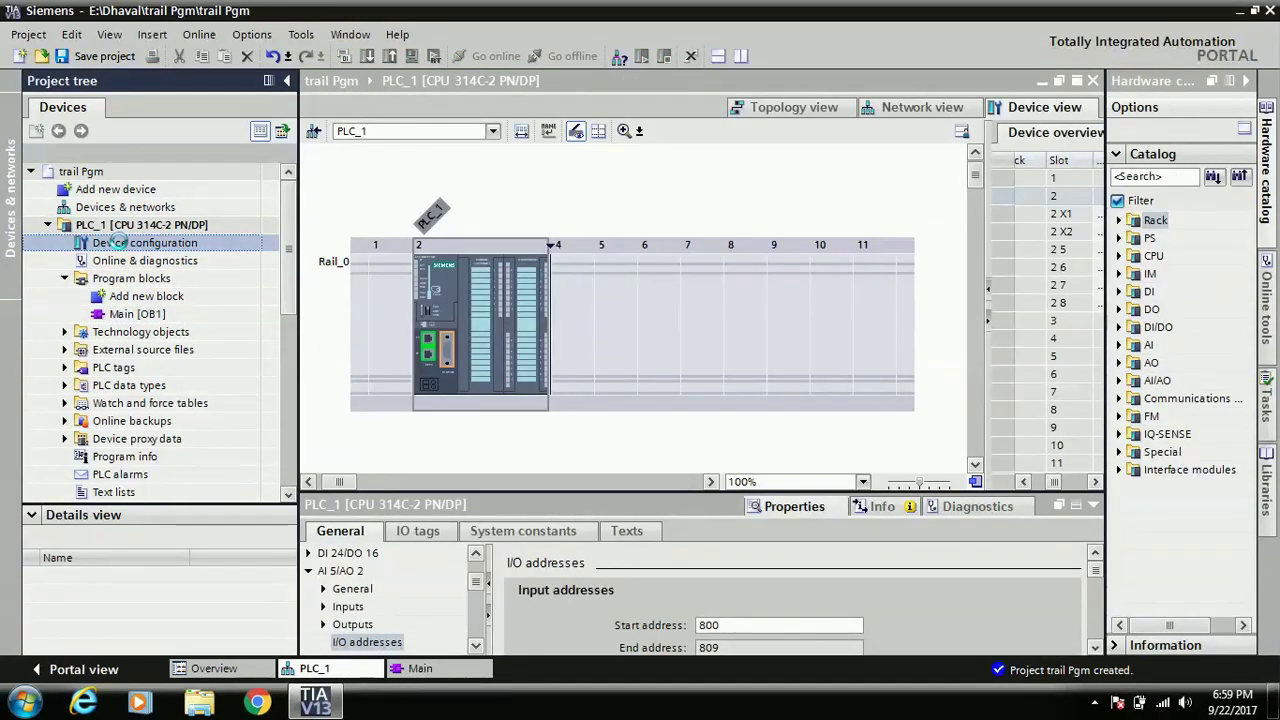
pyautogui.click(124, 263)
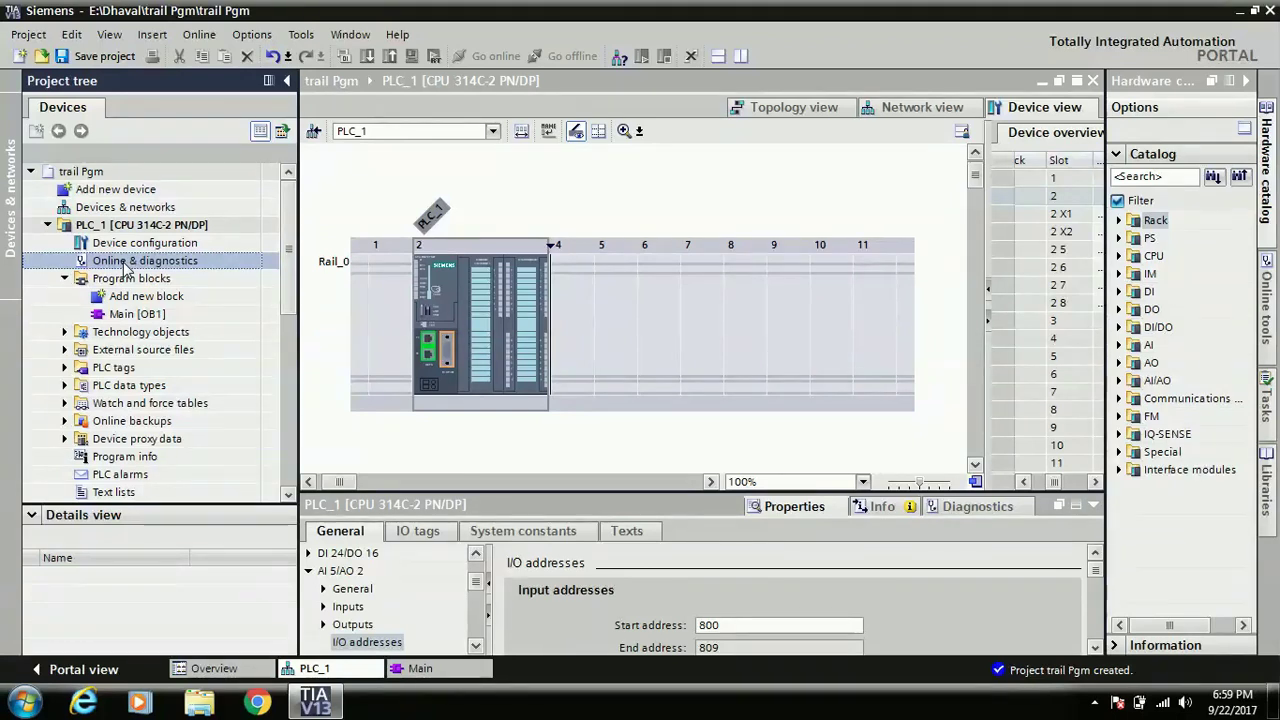
pyautogui.doubleClick(124, 262)
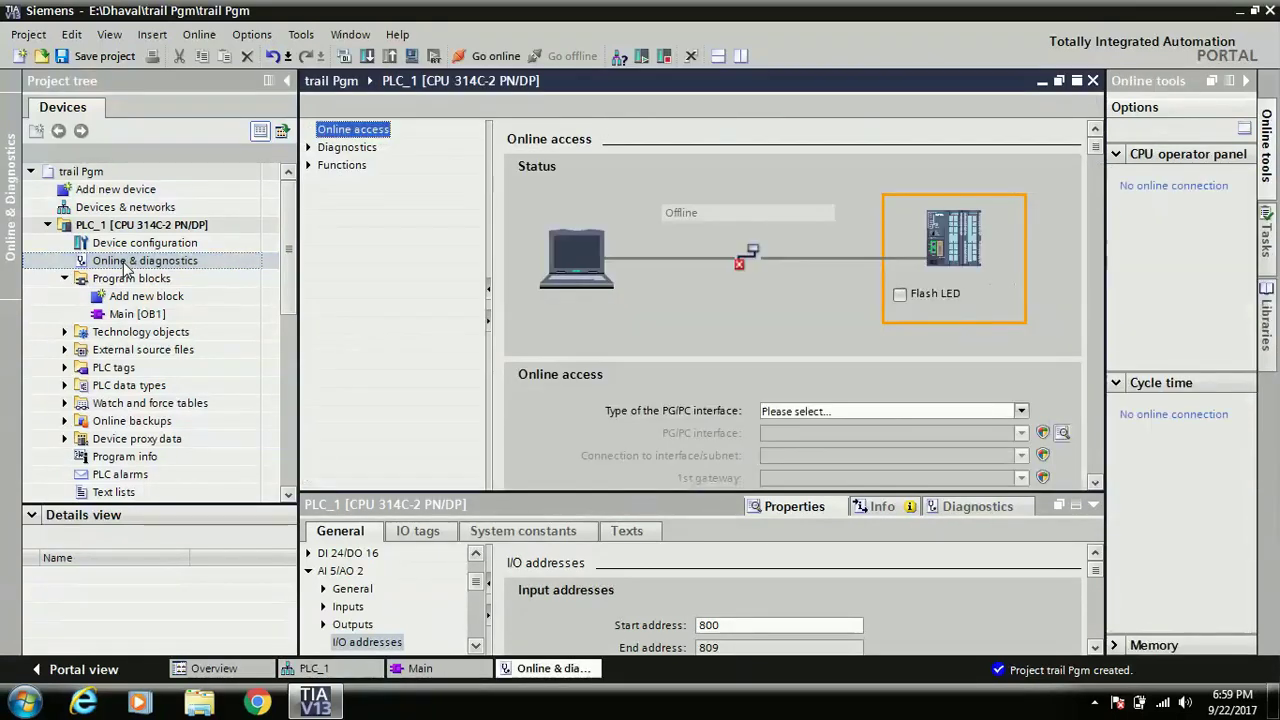
pyautogui.click(310, 165)
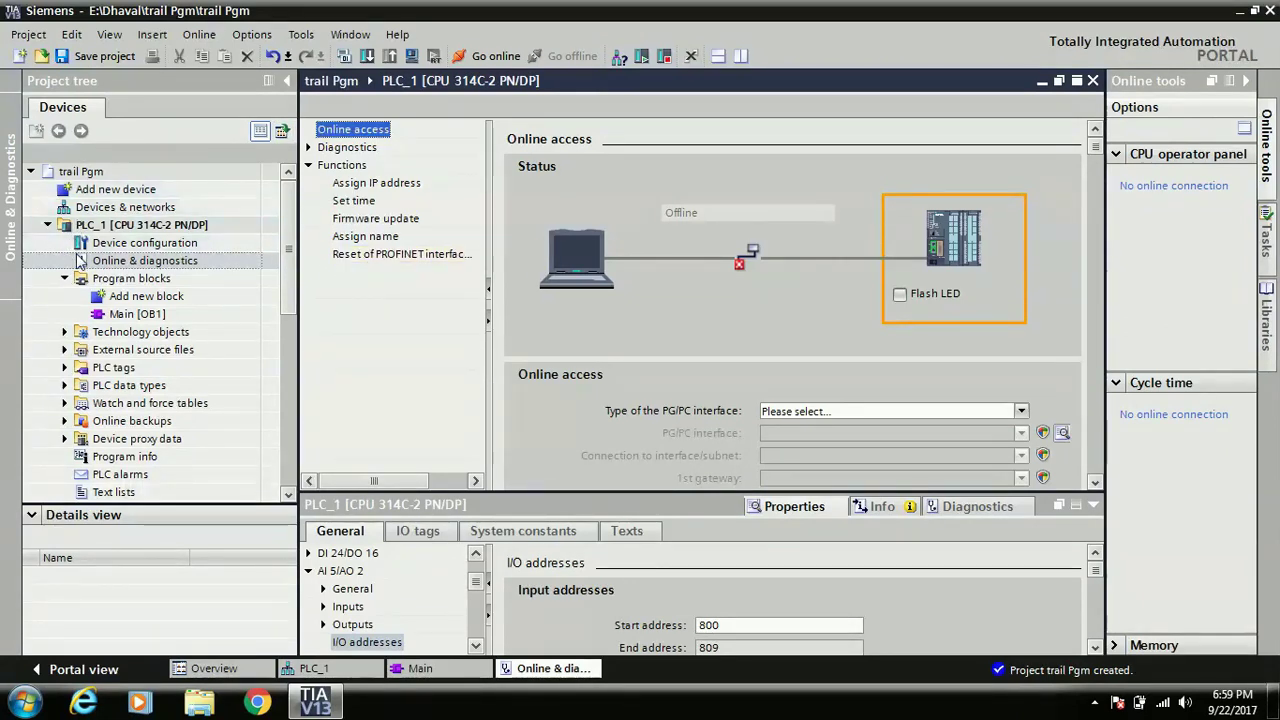
# Step: Expand the technology objects of PLC_1 and look at the Motion and PID options for a new object, without adding one
pyautogui.click(122, 279)
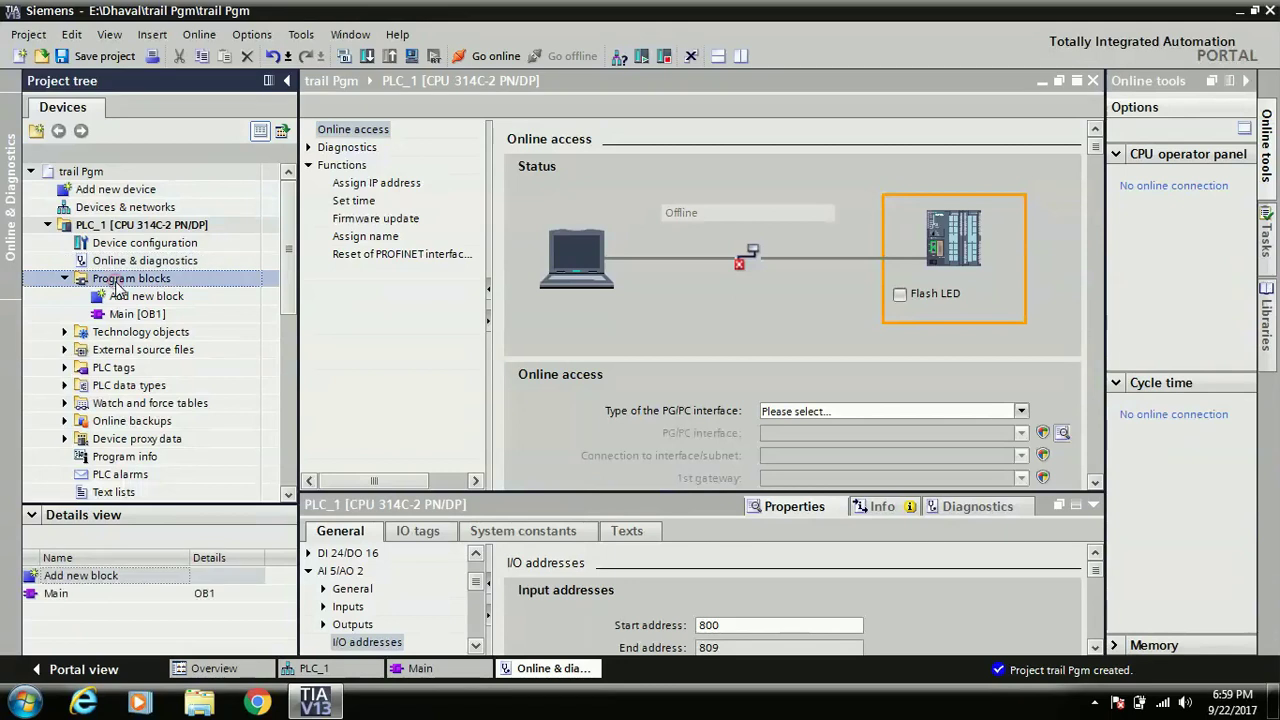
pyautogui.click(64, 333)
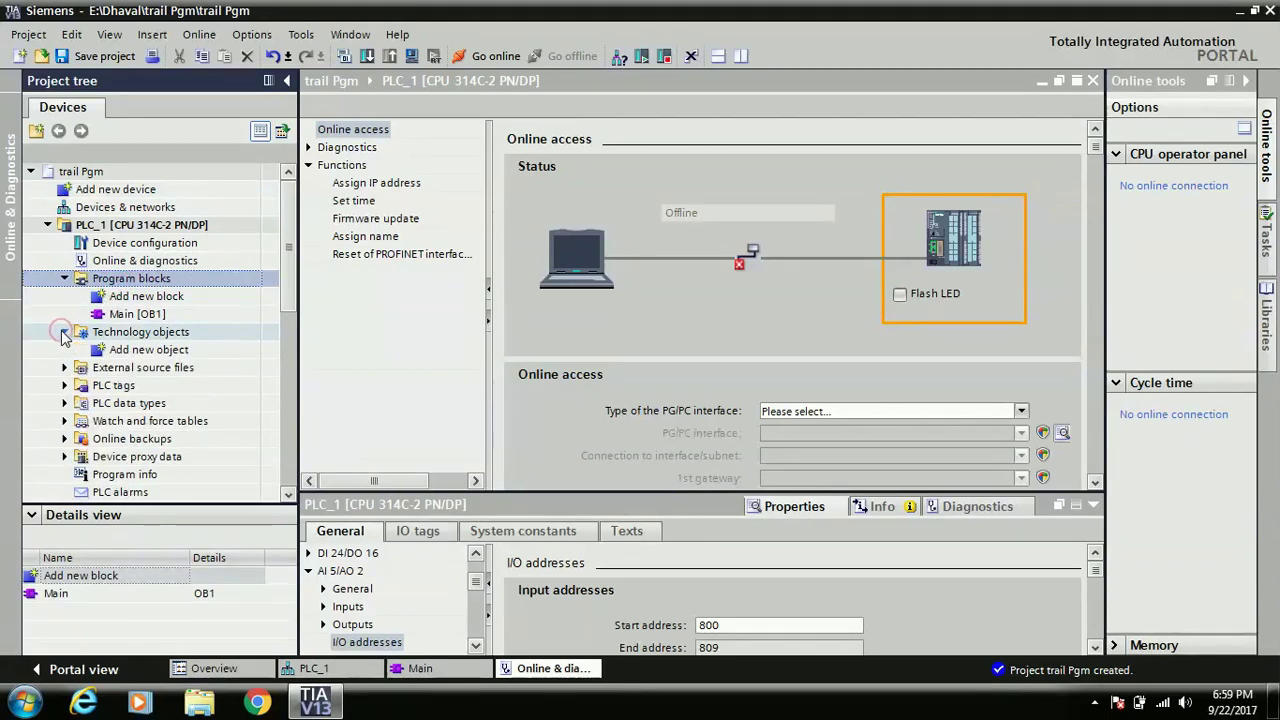
pyautogui.click(136, 352)
pyautogui.doubleClick(136, 352)
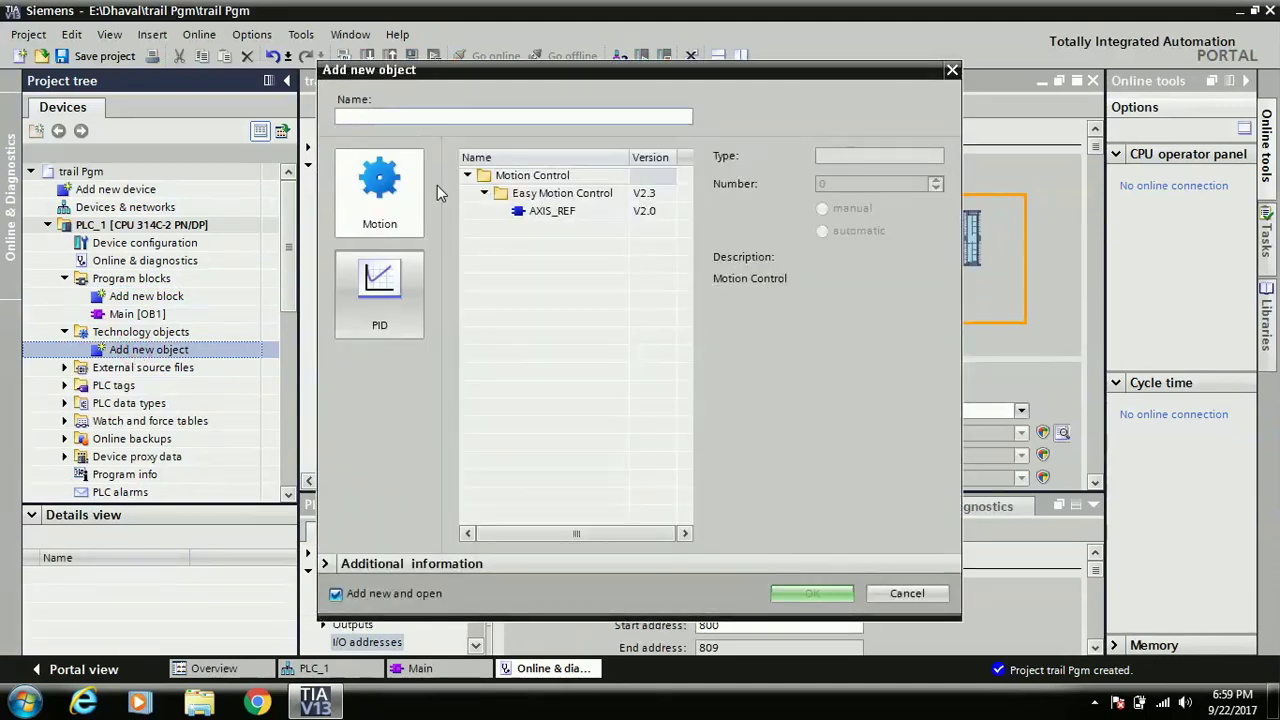
pyautogui.click(385, 300)
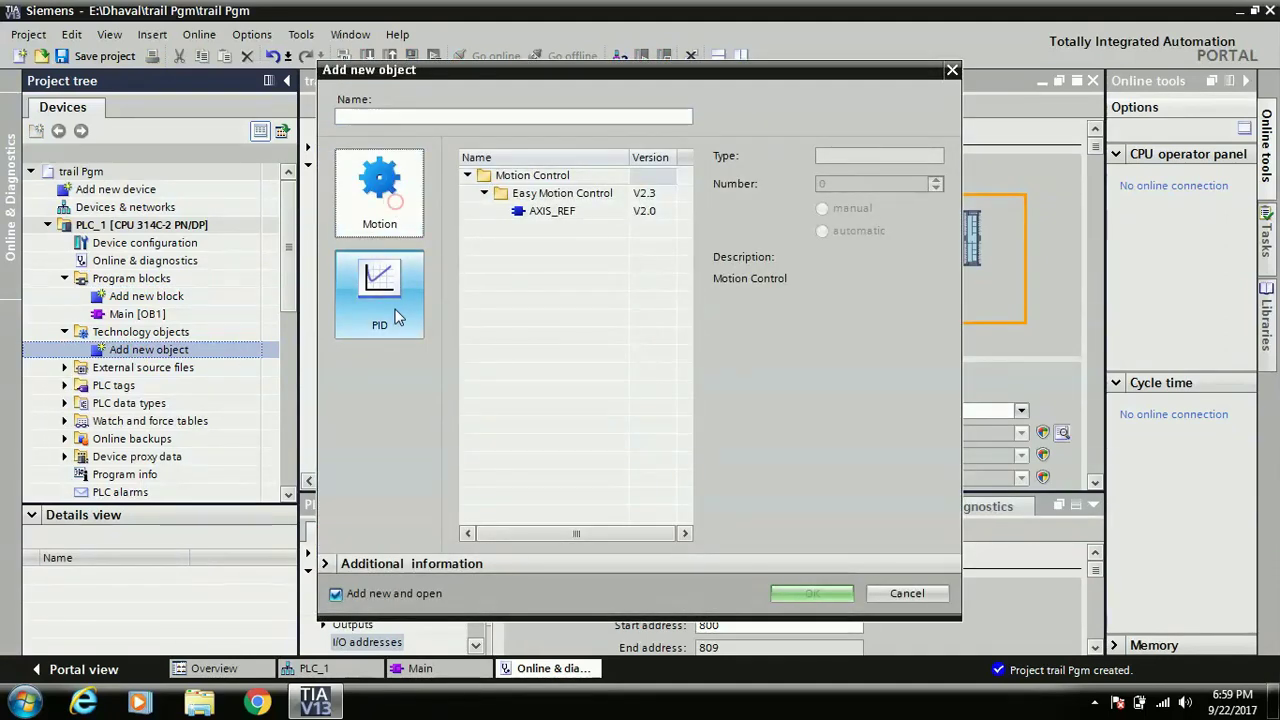
pyautogui.click(879, 593)
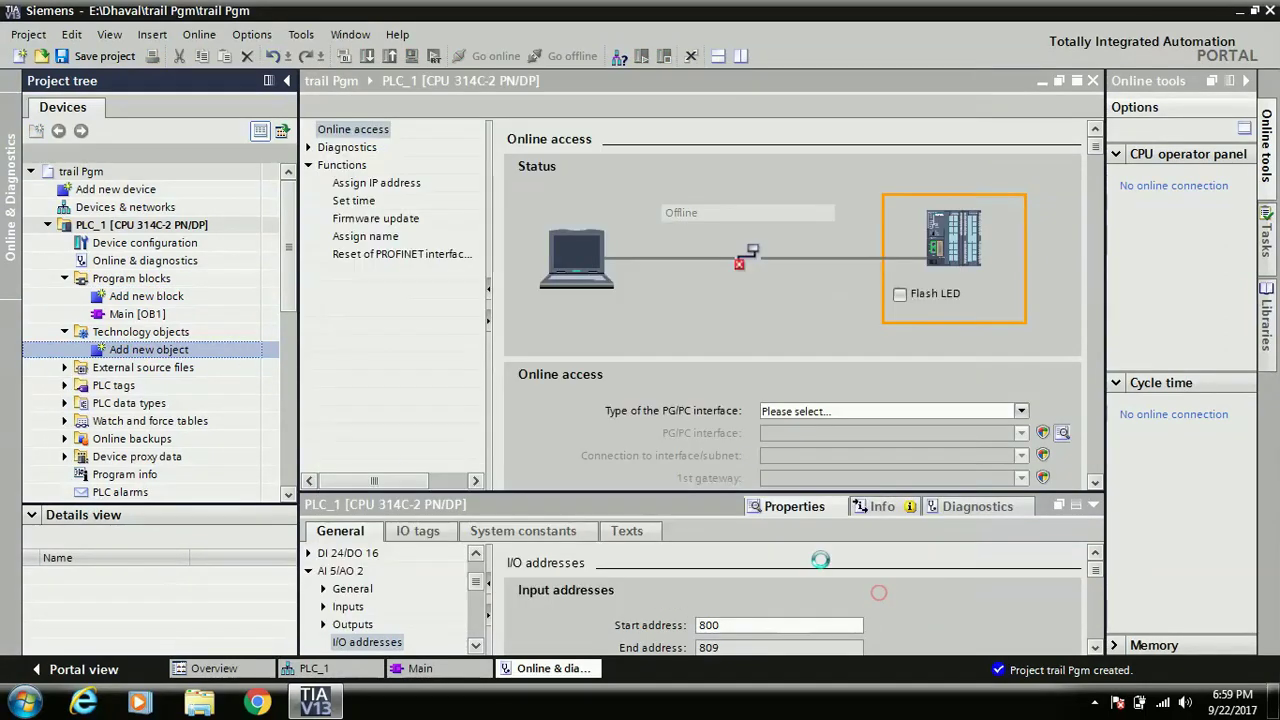
# Step: Open the default tag table under PLC tags and expand the PLC's Watch and force tables folder
pyautogui.click(64, 386)
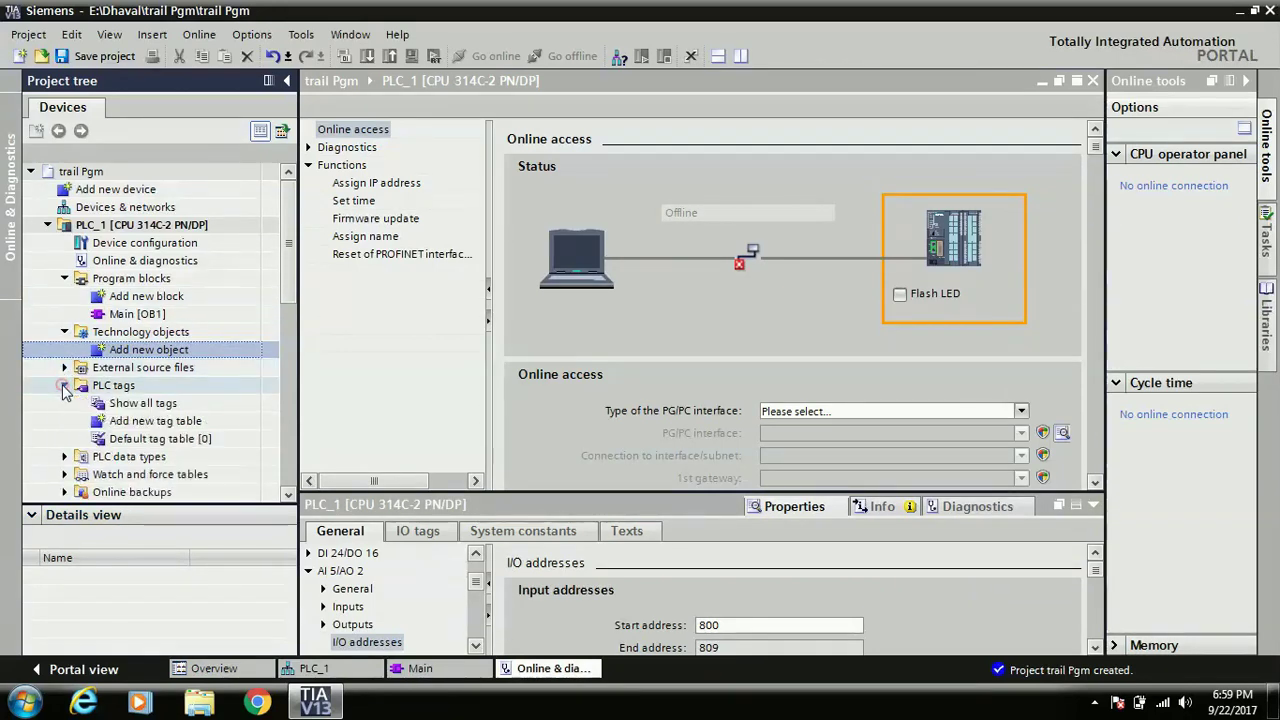
pyautogui.doubleClick(118, 440)
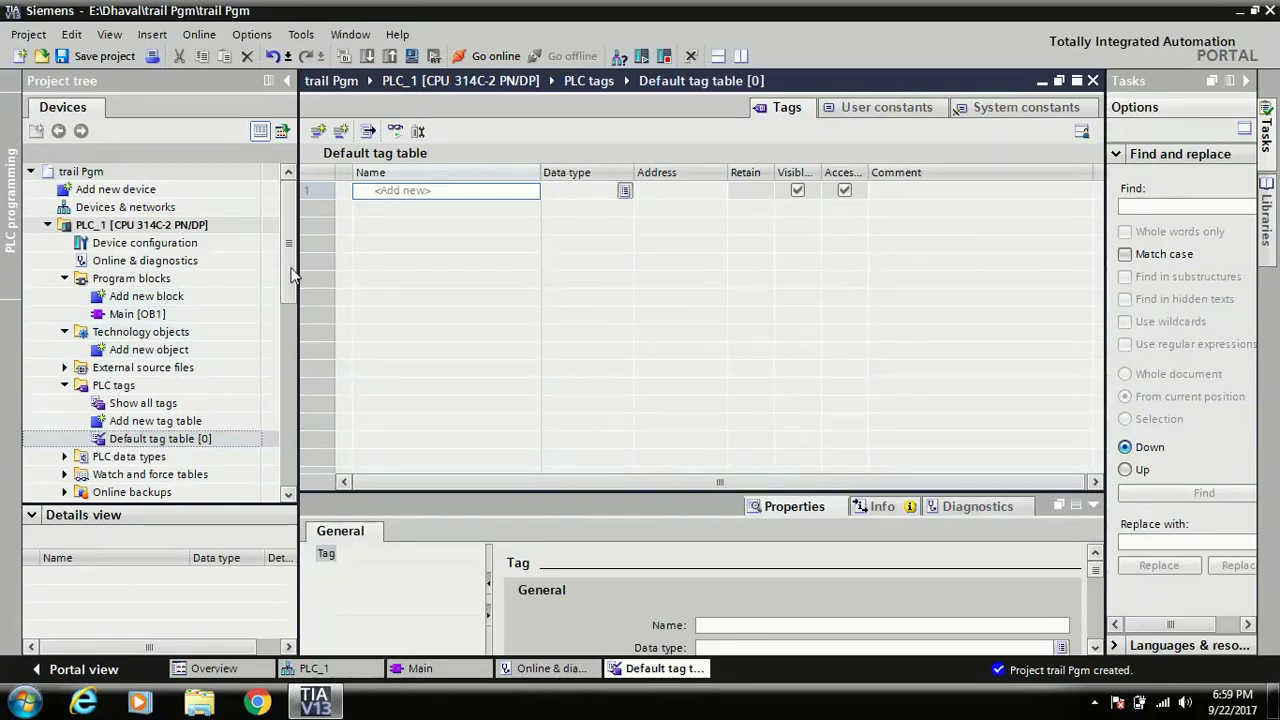
pyautogui.moveTo(290, 277); pyautogui.dragTo(287, 345)
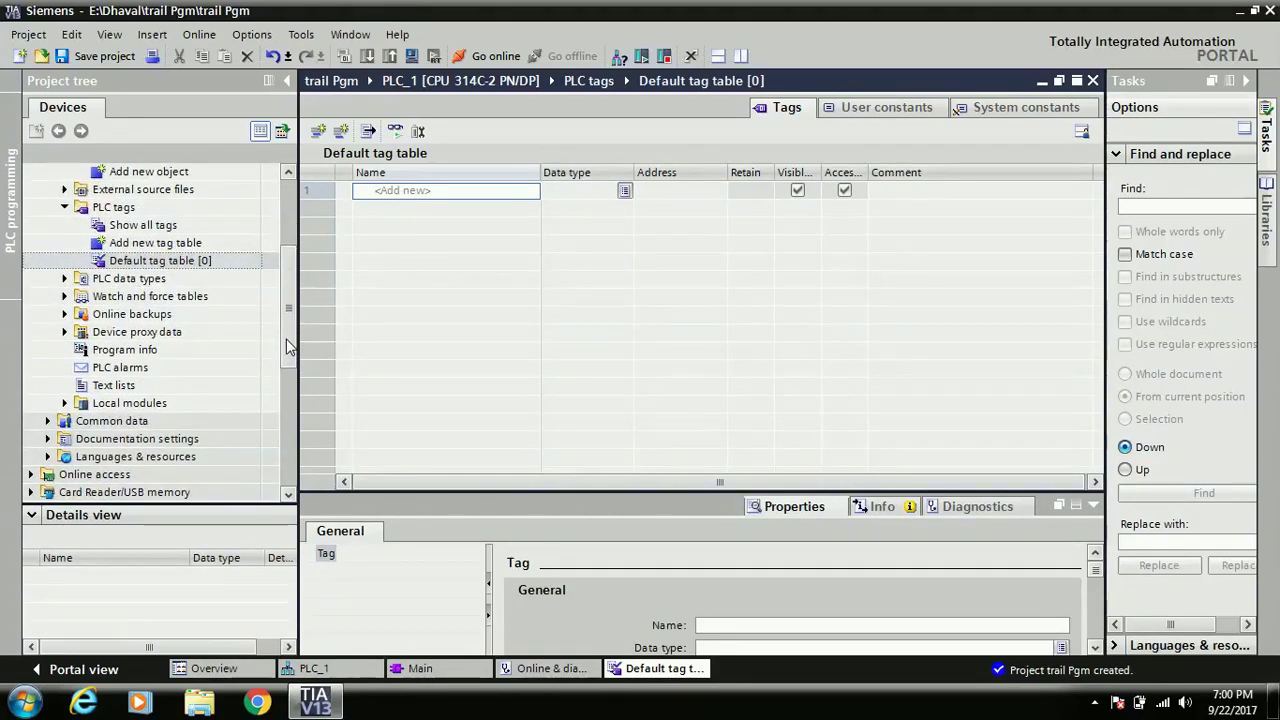
pyautogui.click(64, 298)
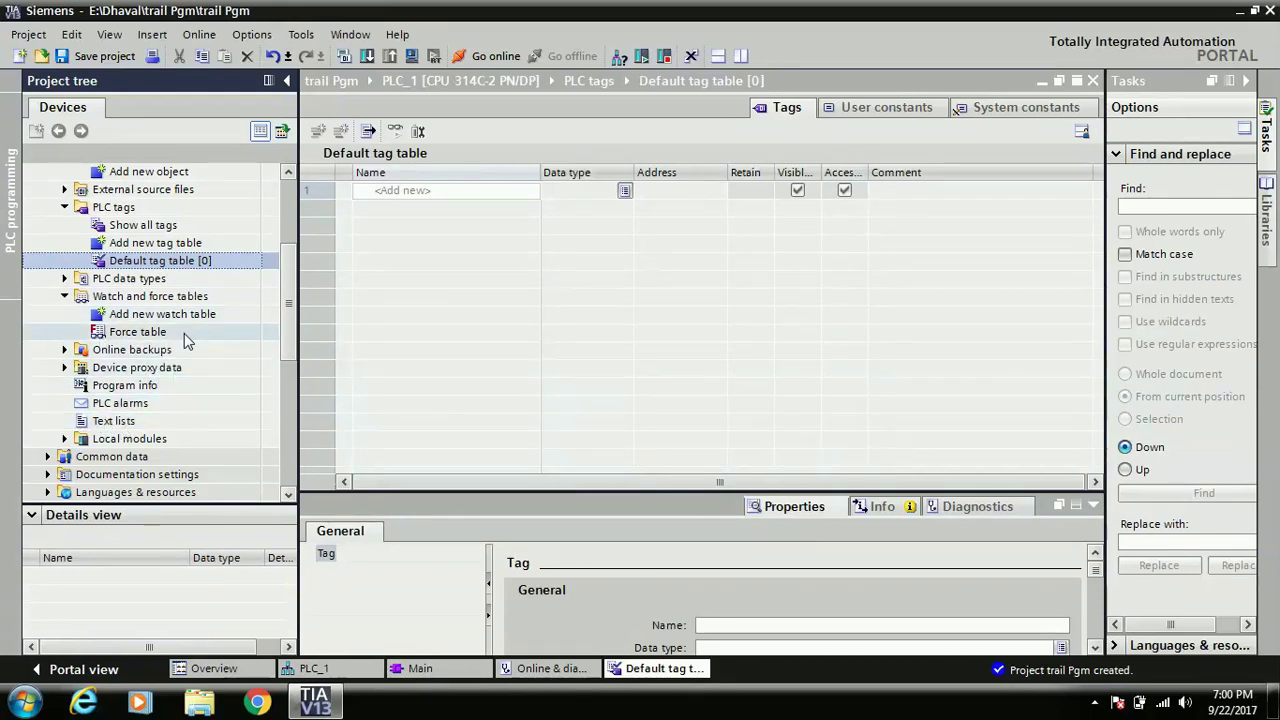
# Step: Review the PLC_1 entries from program blocks, device configuration and online diagnostics to technology objects, PLC tags and watch and force tables
pyautogui.scroll(3, 288, 248)
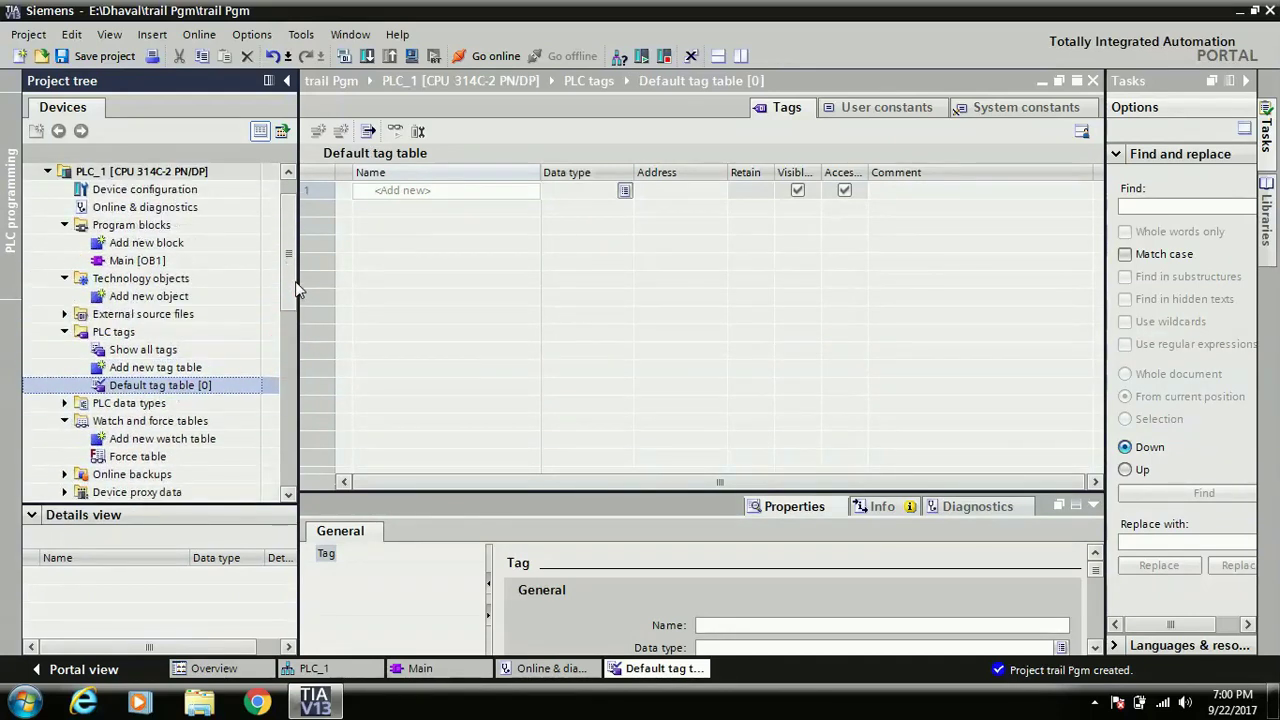
pyautogui.click(135, 243)
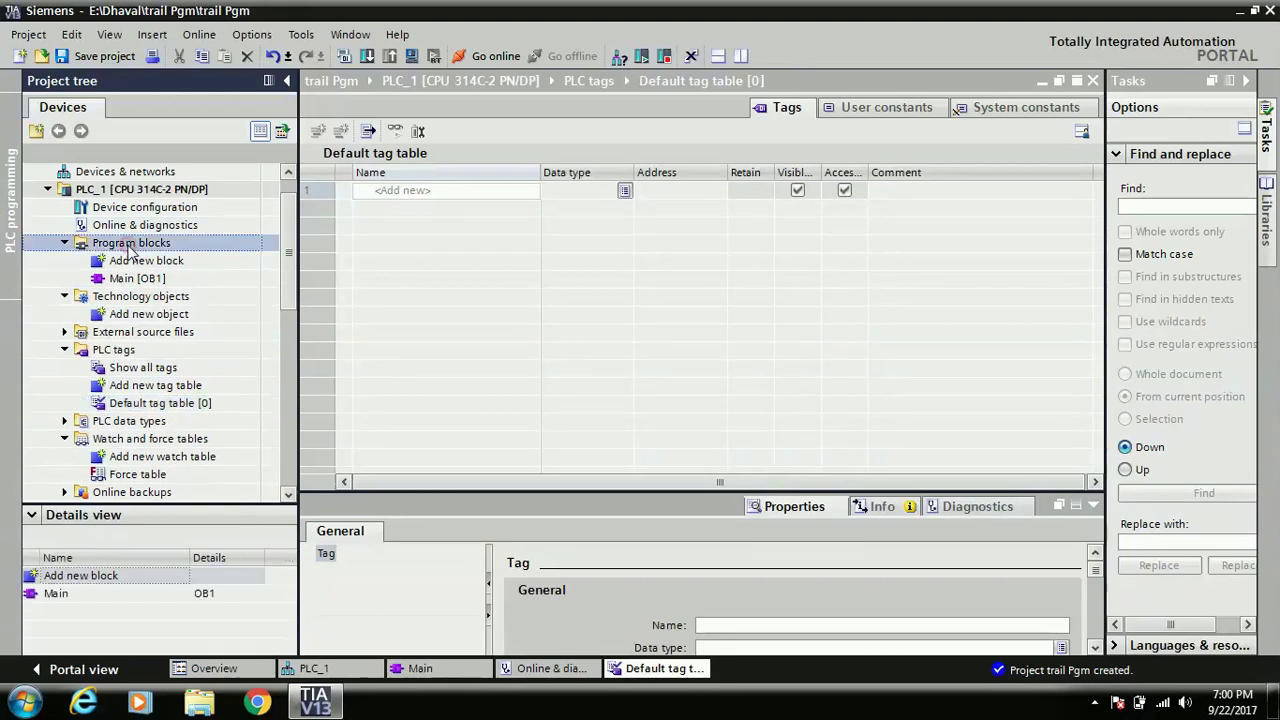
pyautogui.click(116, 210)
pyautogui.click(118, 225)
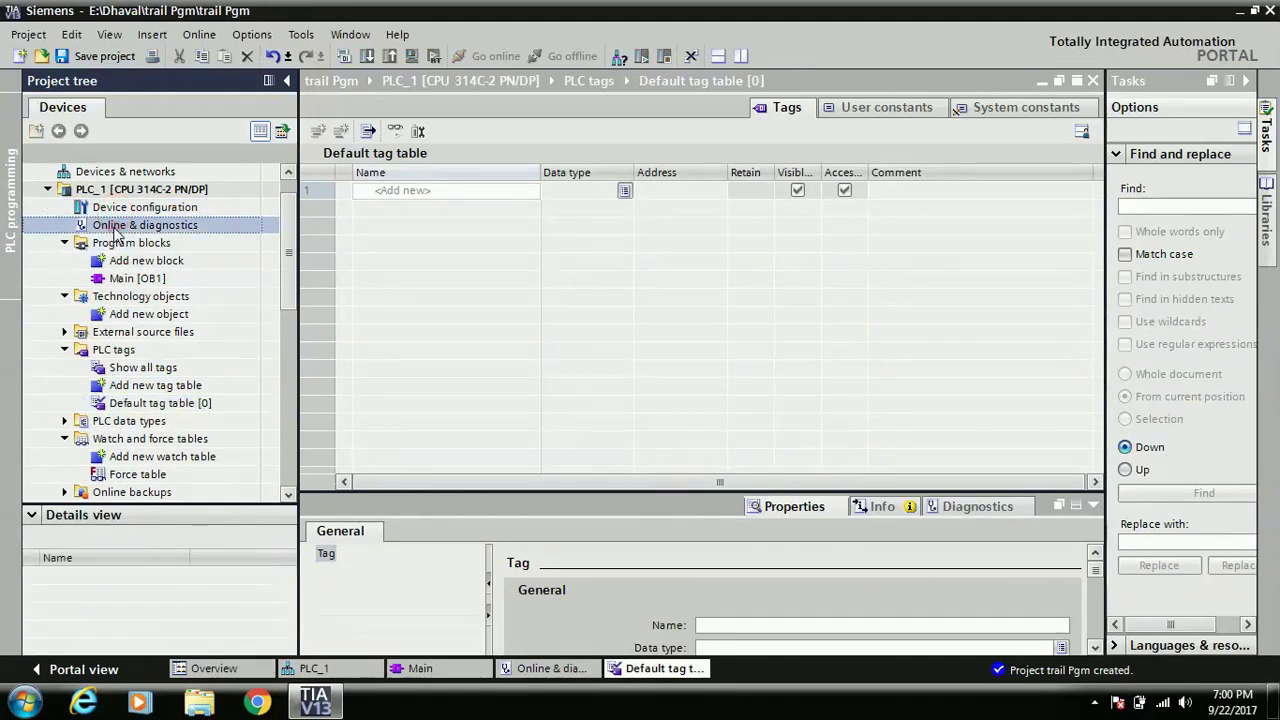
pyautogui.click(116, 297)
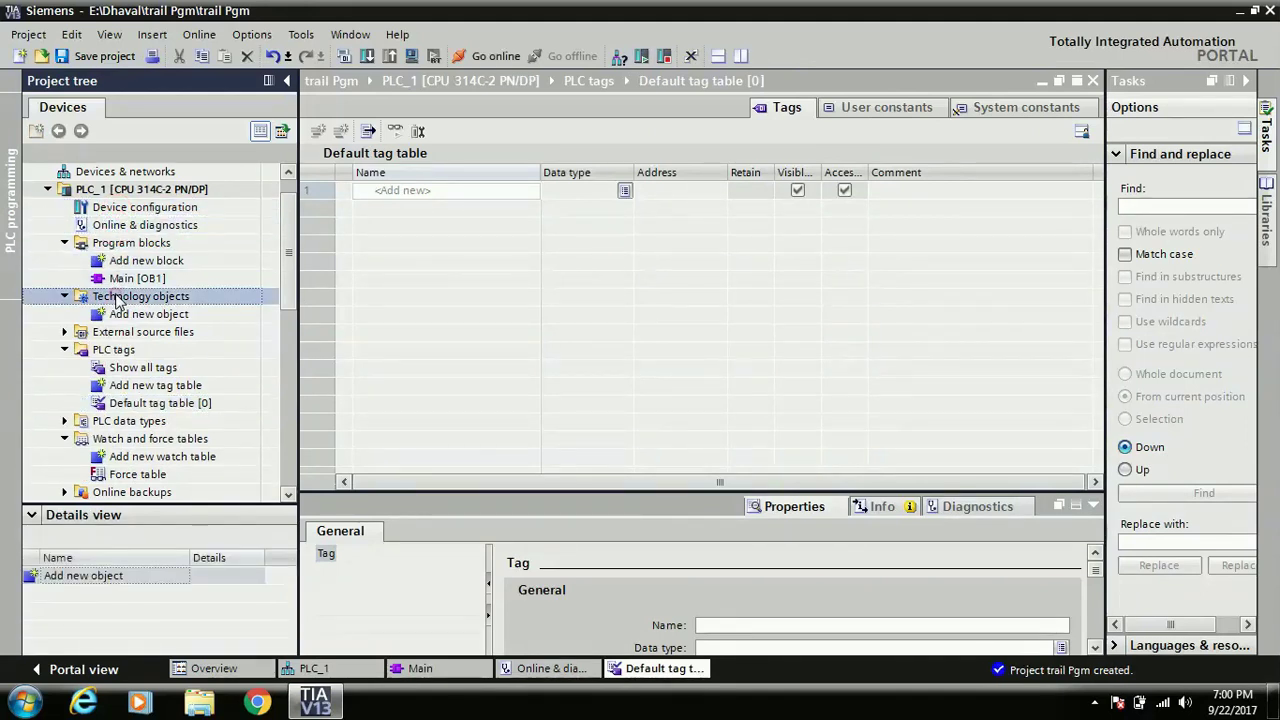
pyautogui.click(114, 350)
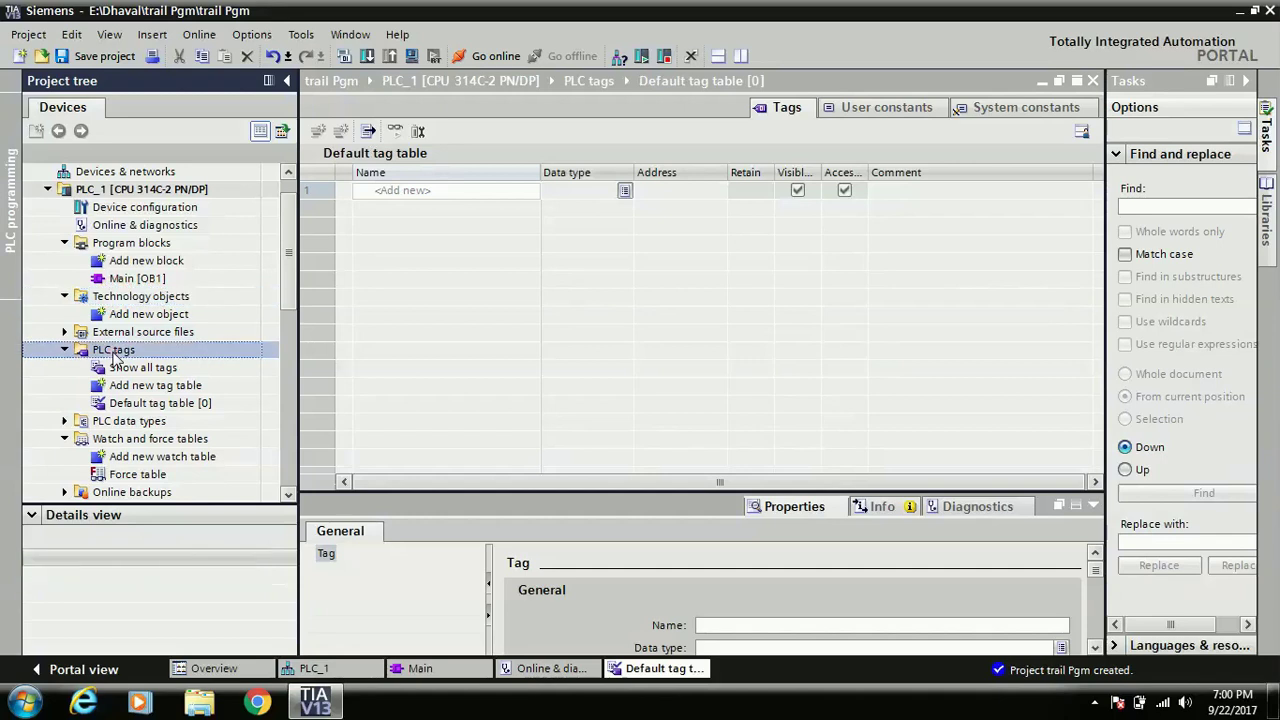
pyautogui.click(125, 440)
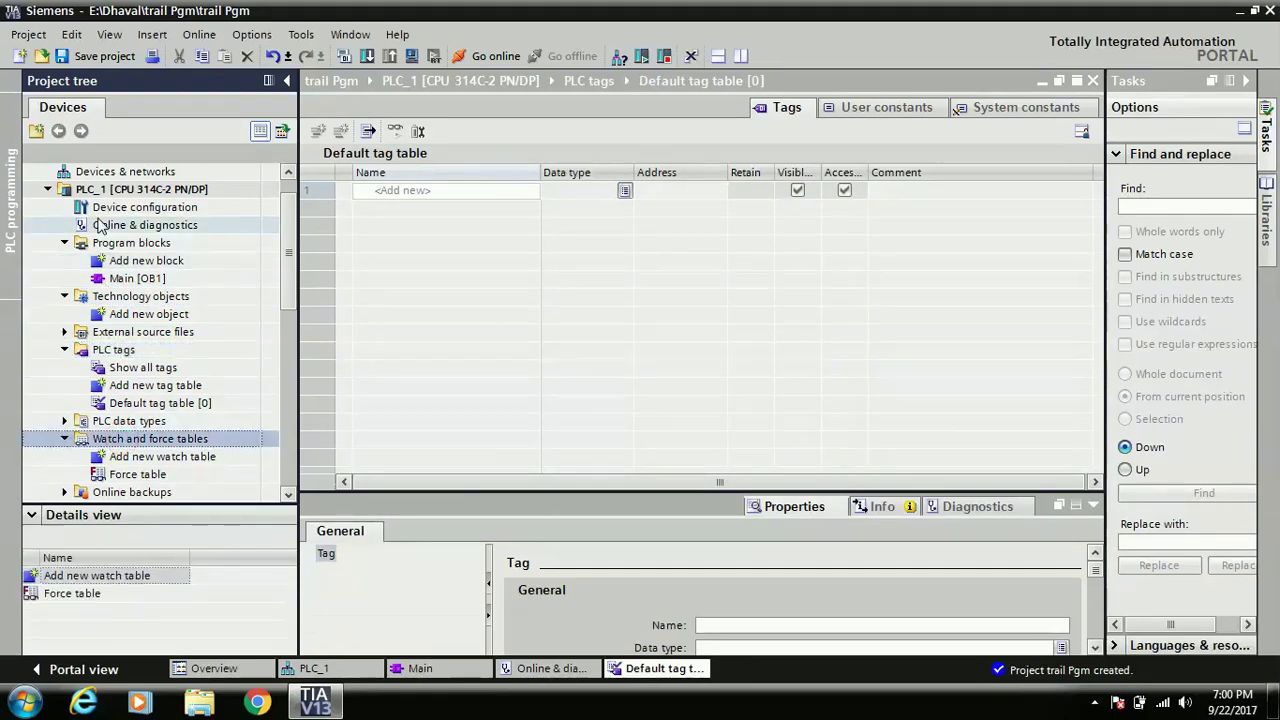